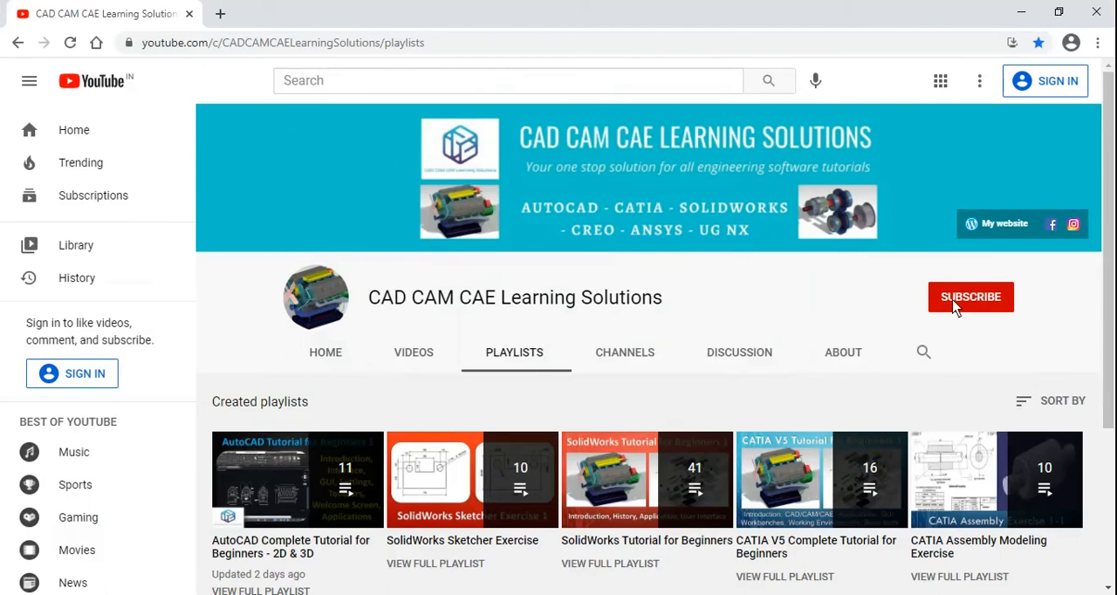
Step: Switch to the AutoCAD CCCLS notes and read the listed topics Multiple Points, Divide and Measure
click(1022, 13)
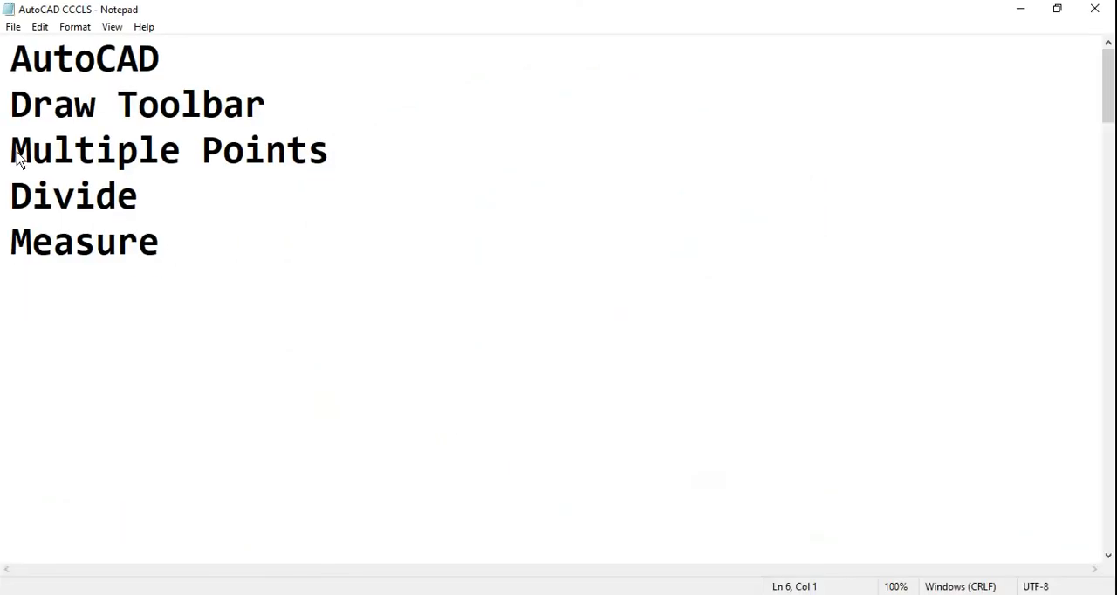
drag(15, 157, 145, 157)
click(140, 196)
drag(33, 201, 84, 197)
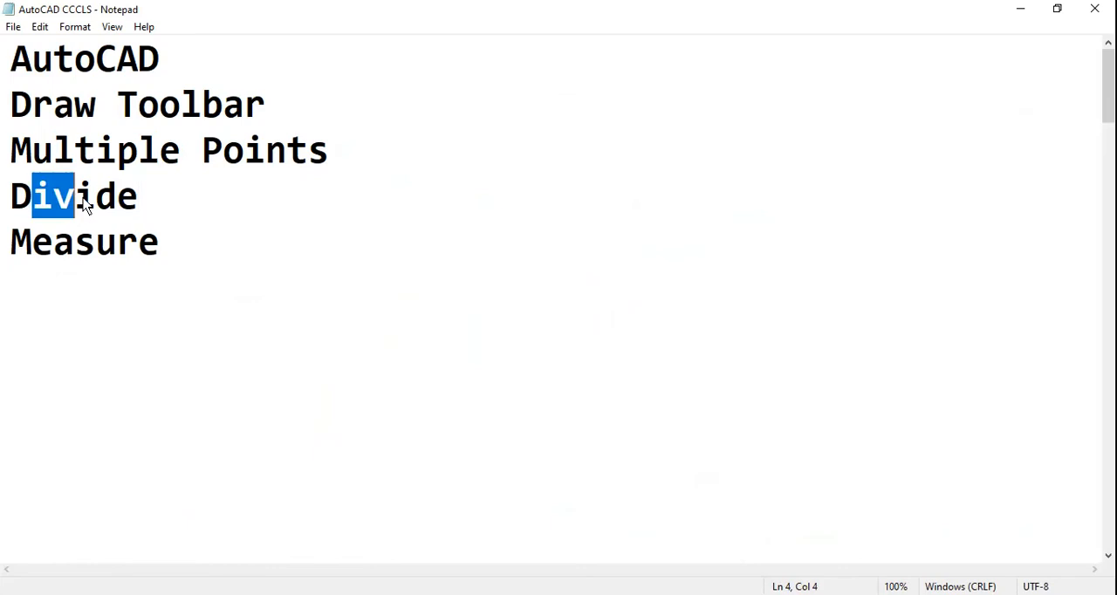
click(91, 281)
drag(31, 244, 158, 269)
click(578, 480)
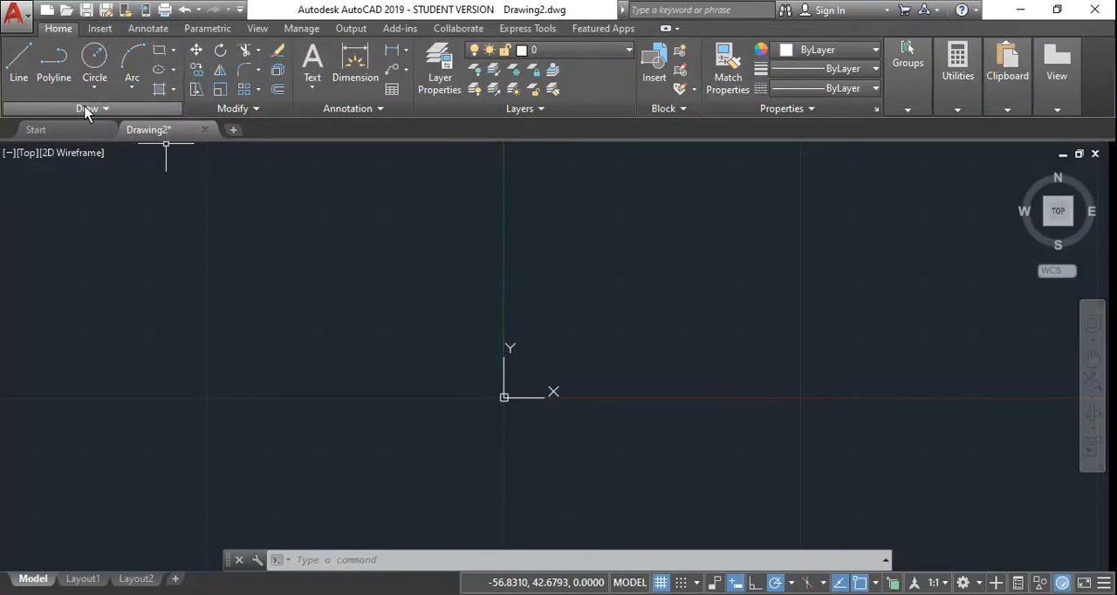
Step: In AutoCAD, place nine scattered points above and to the right of the origin with the Multiple Points command
click(86, 108)
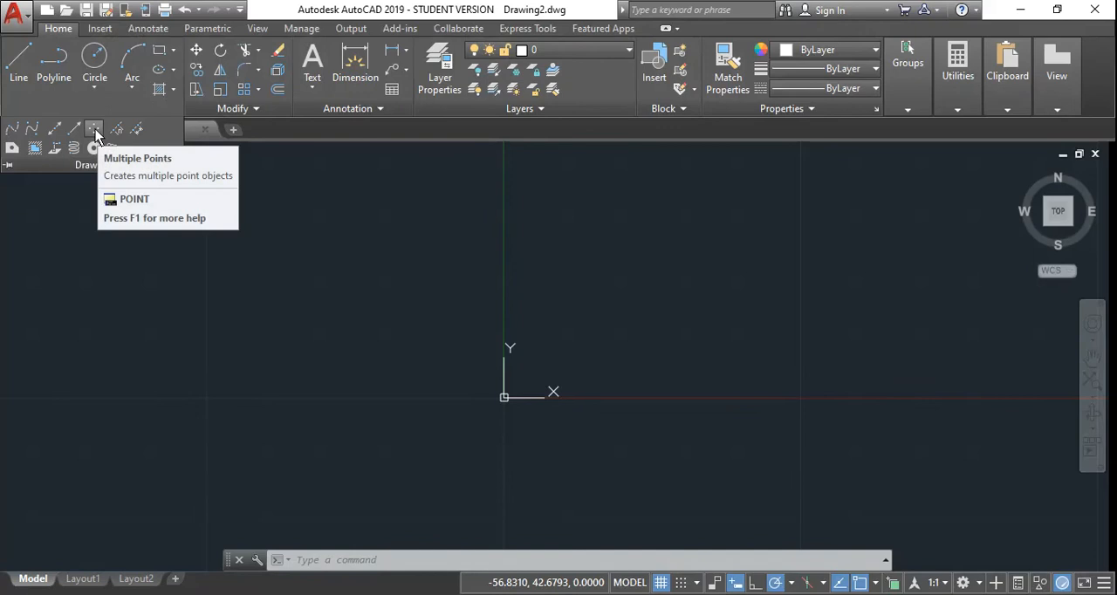
middle_drag(660, 311, 479, 357)
click(94, 131)
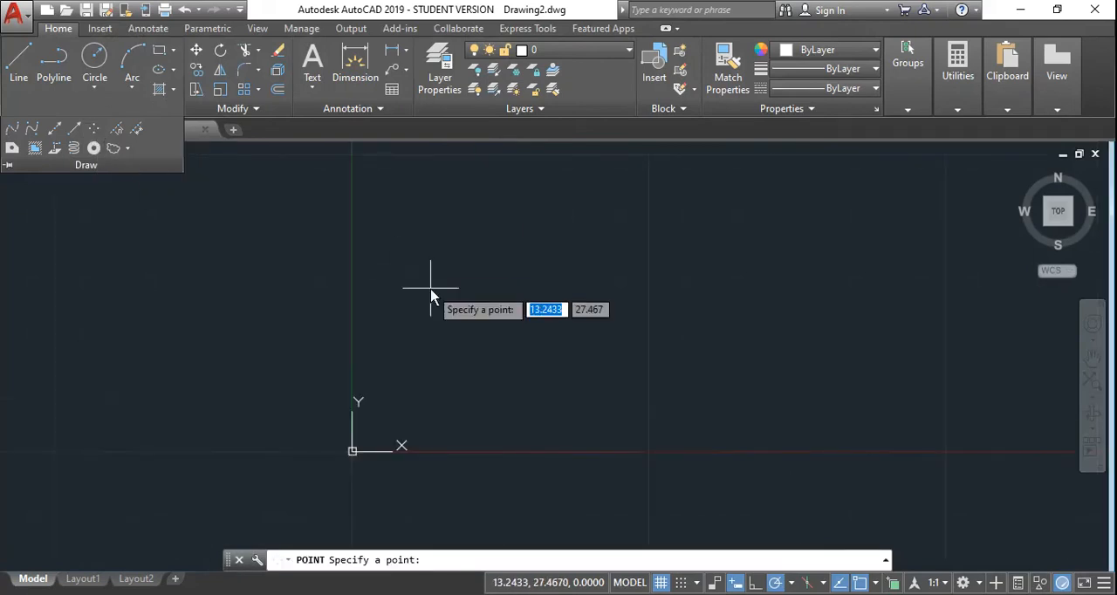
mouse_move(437, 294)
middle_down()
mouse_move(324, 292)
mouse_move(317, 281)
mouse_move(323, 302)
middle_up()
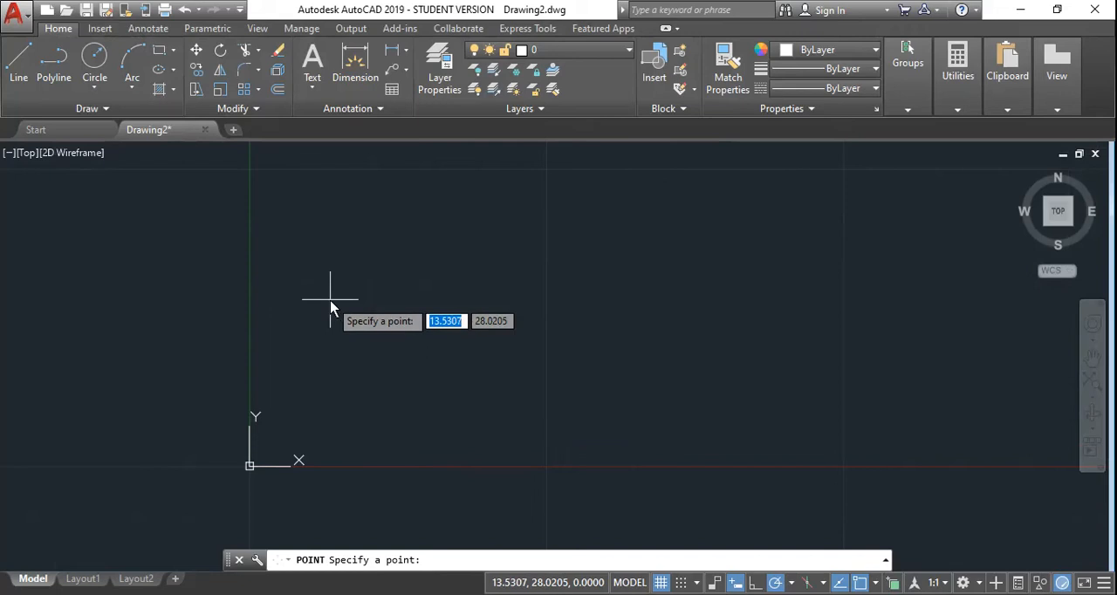
click(330, 299)
click(408, 240)
click(531, 288)
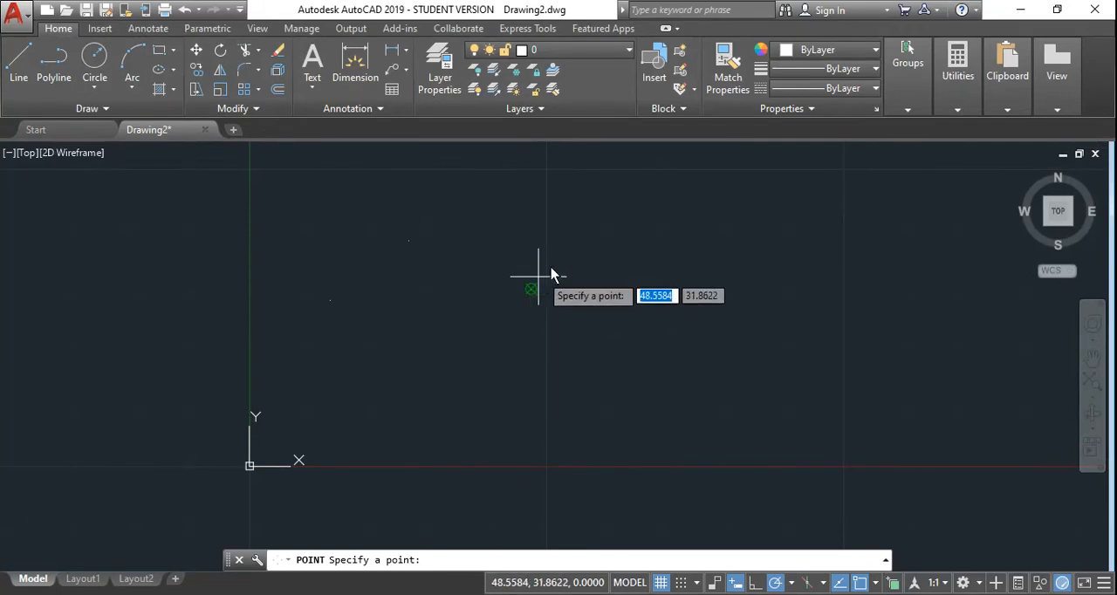
click(593, 242)
click(714, 302)
click(781, 247)
click(790, 369)
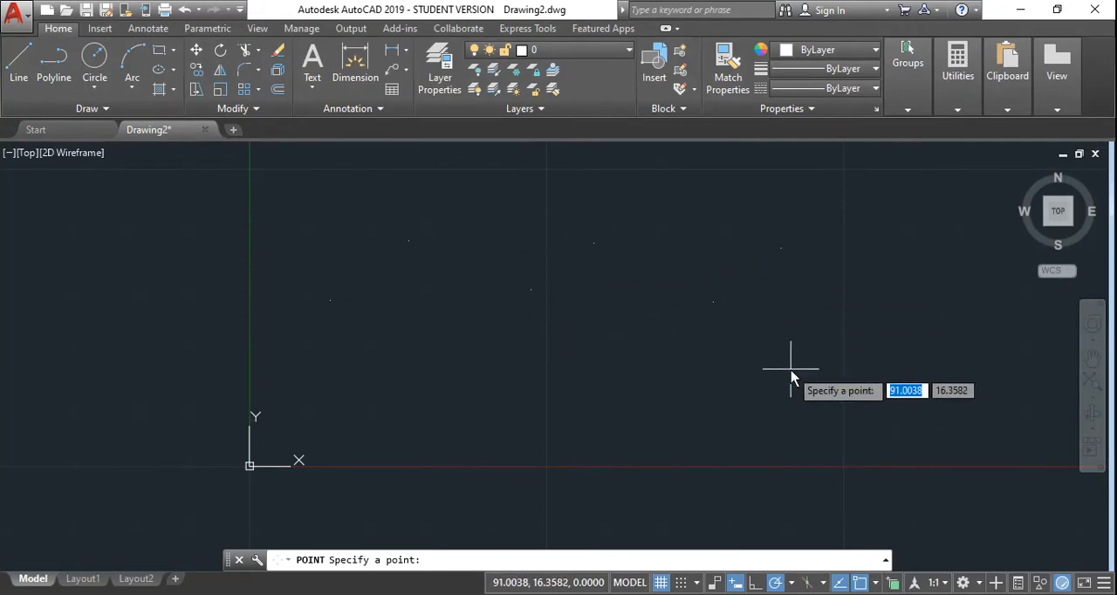
click(657, 387)
click(398, 379)
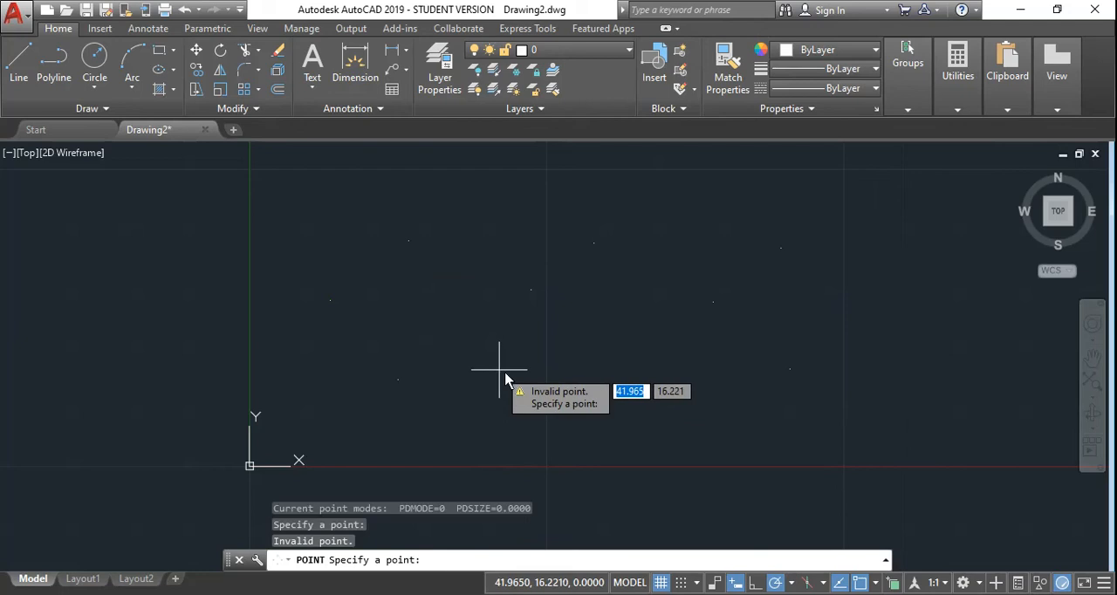
key(Escape)
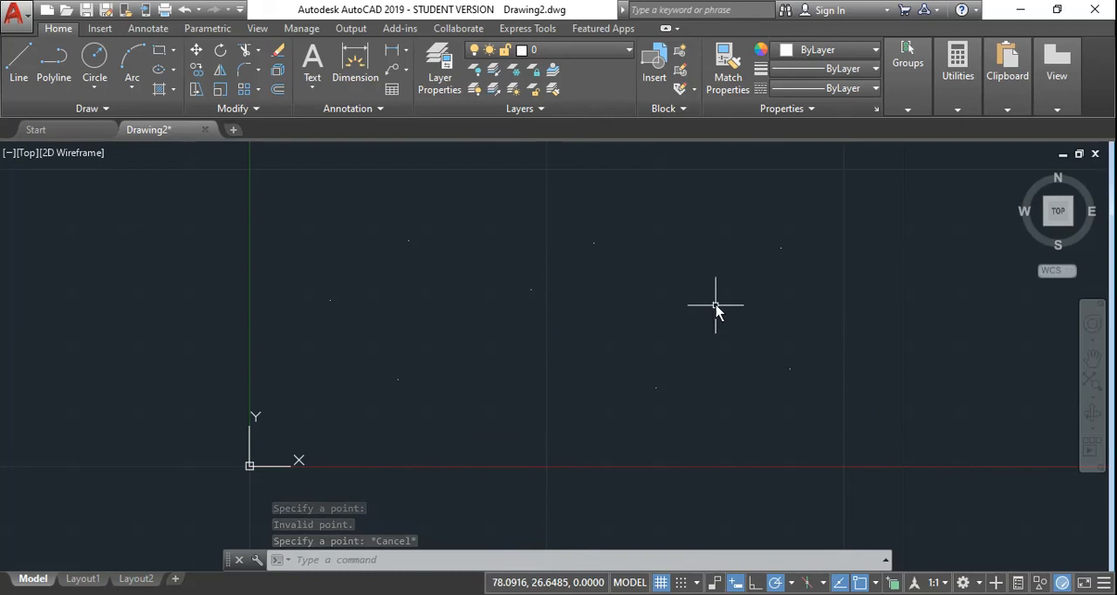
Step: Change the point style to the plain X marker
middle_drag(547, 304, 528, 313)
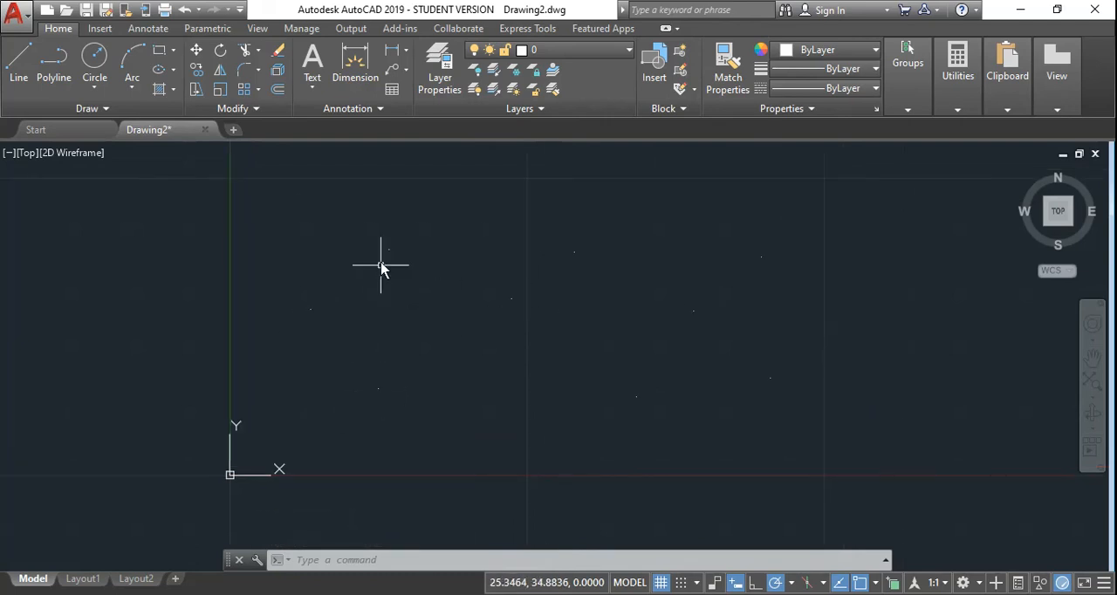
click(947, 109)
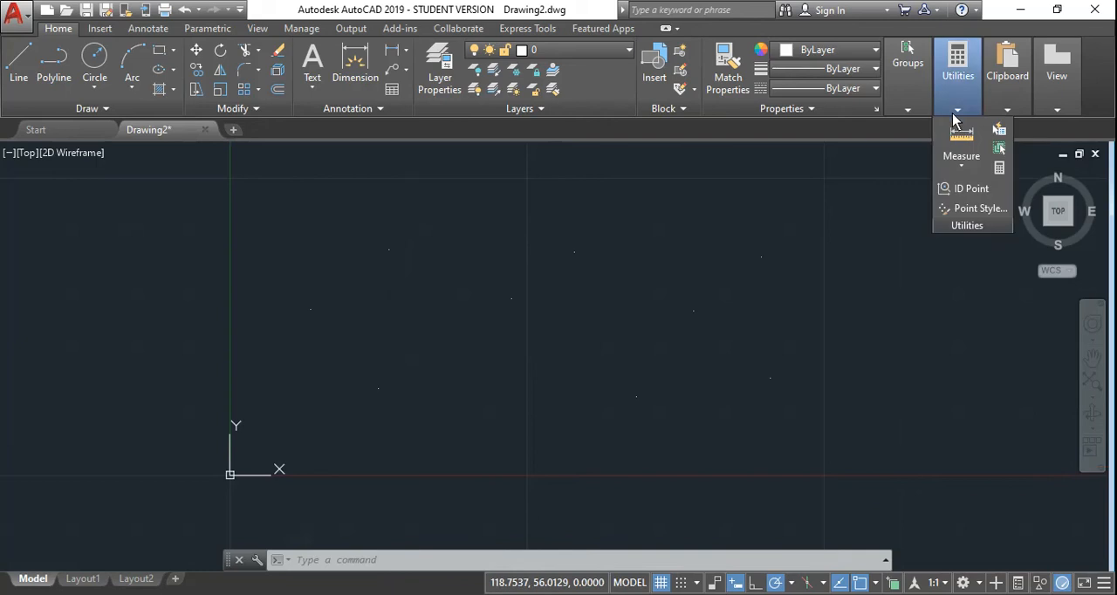
click(975, 211)
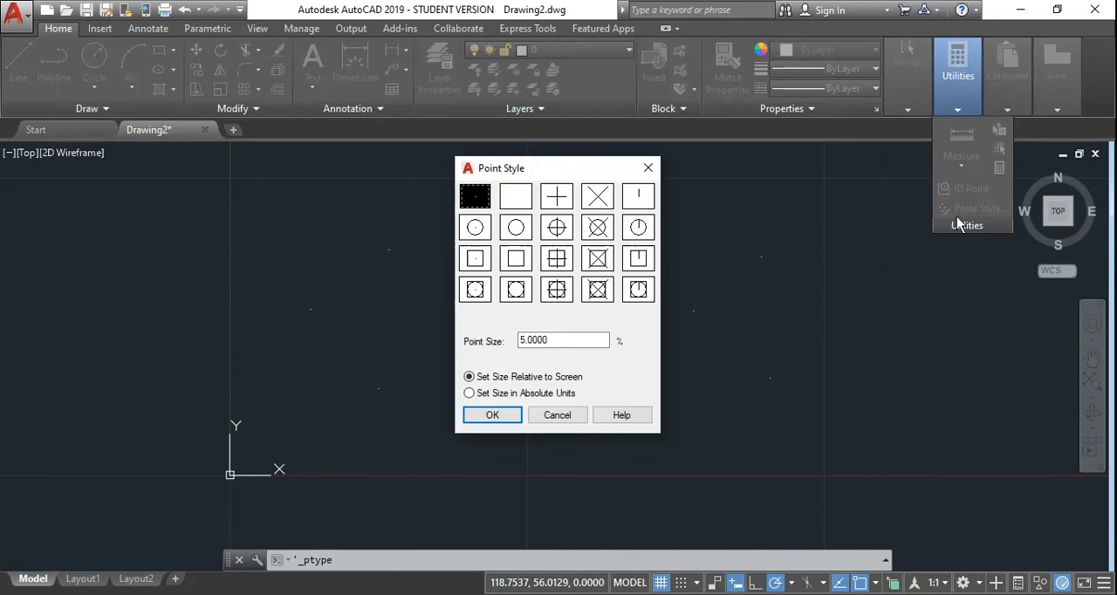
drag(539, 174, 794, 168)
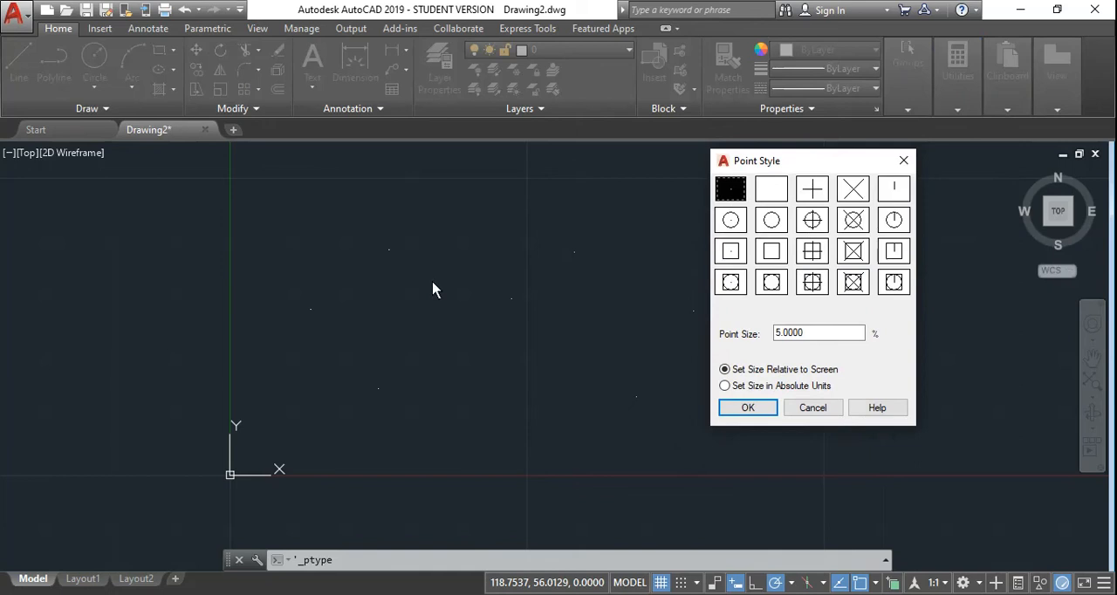
click(850, 198)
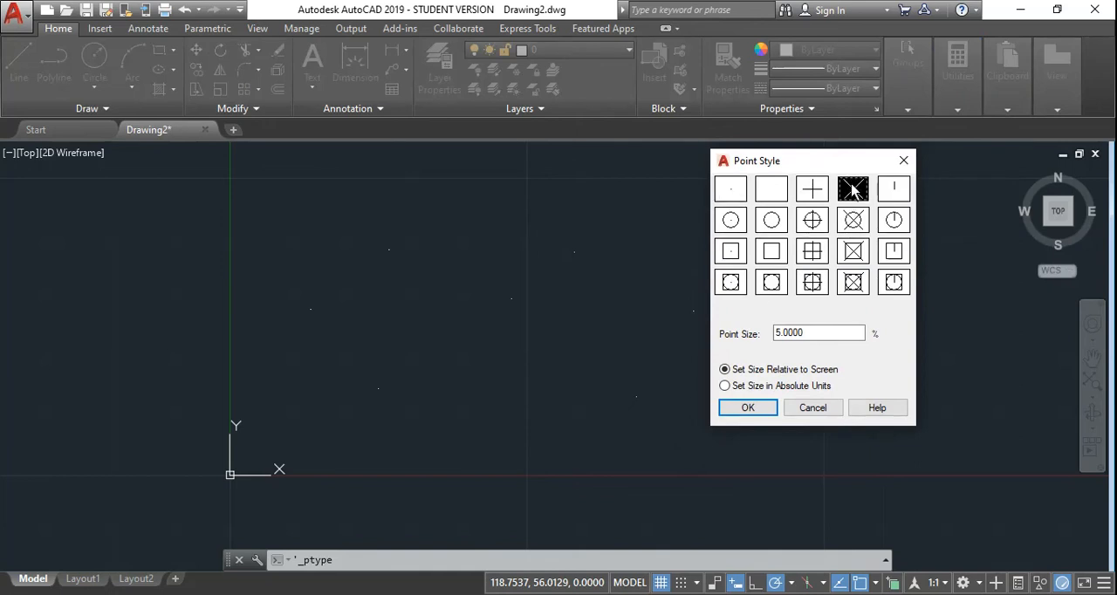
click(748, 407)
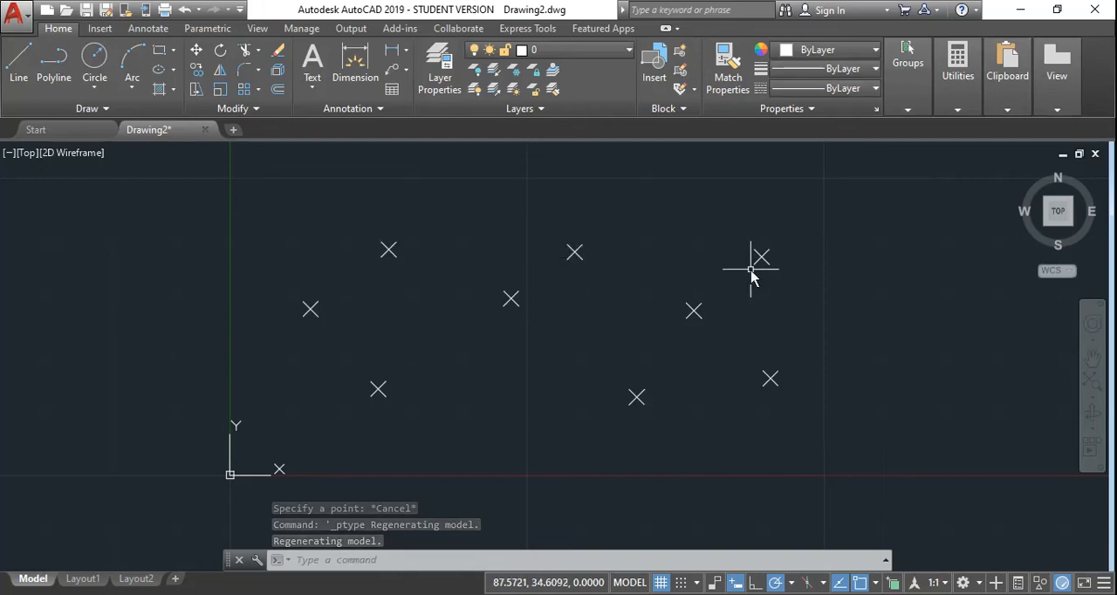
Step: Set the point size to 3% relative to the screen
click(958, 109)
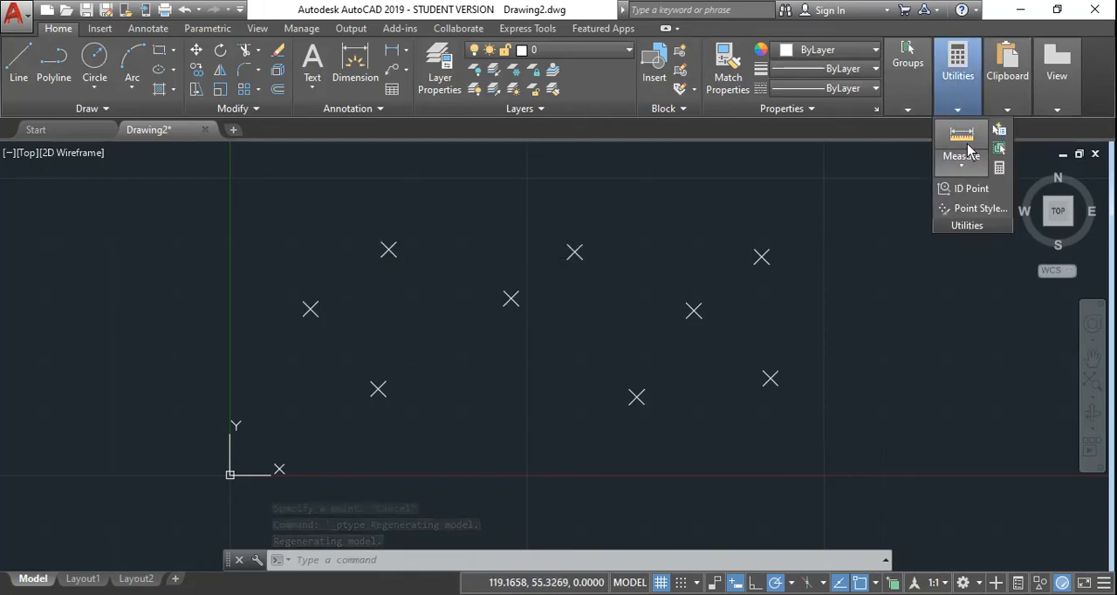
click(982, 210)
drag(757, 161, 814, 162)
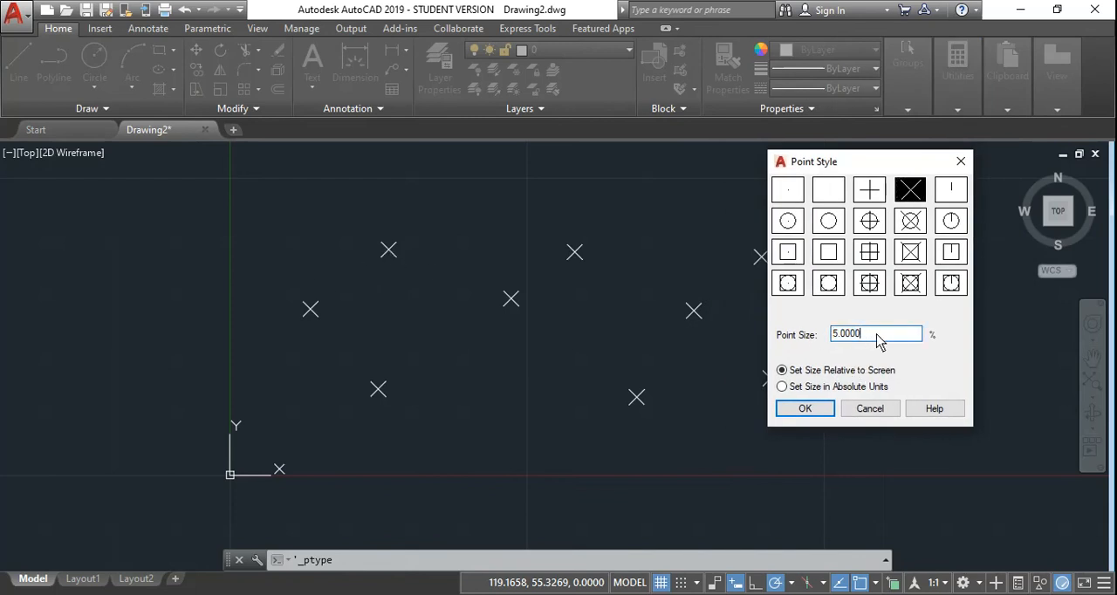
click(796, 410)
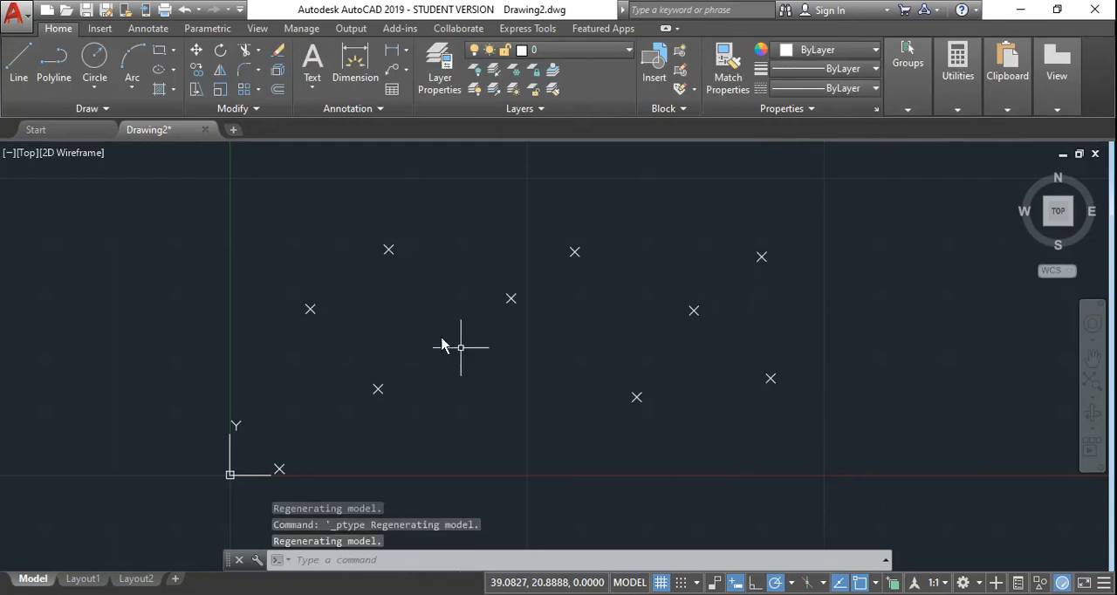
Step: Delete all nine points from the drawing
click(102, 108)
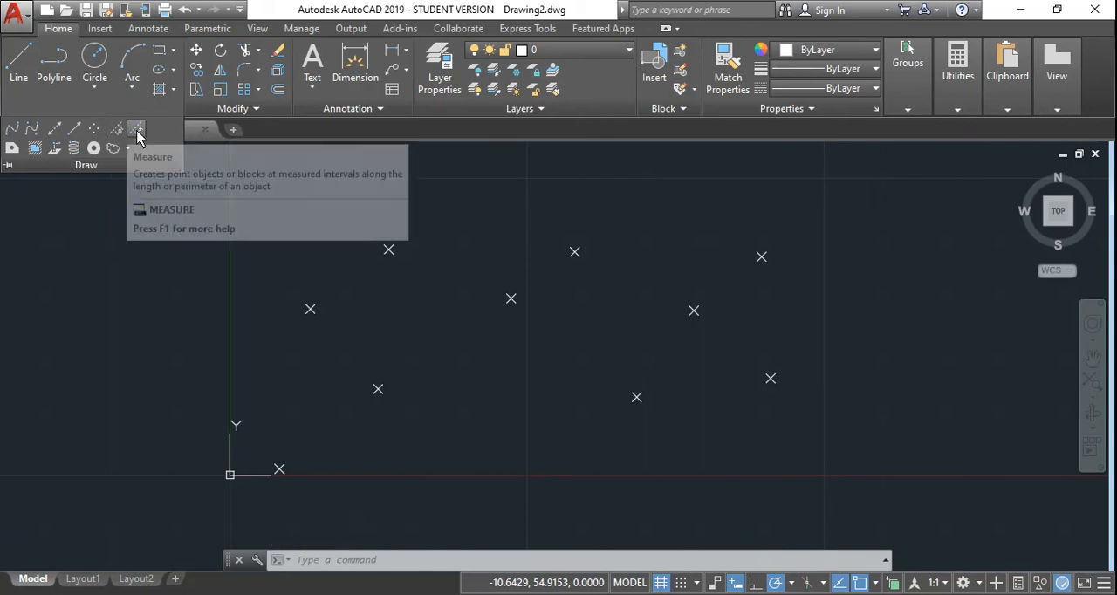
click(917, 474)
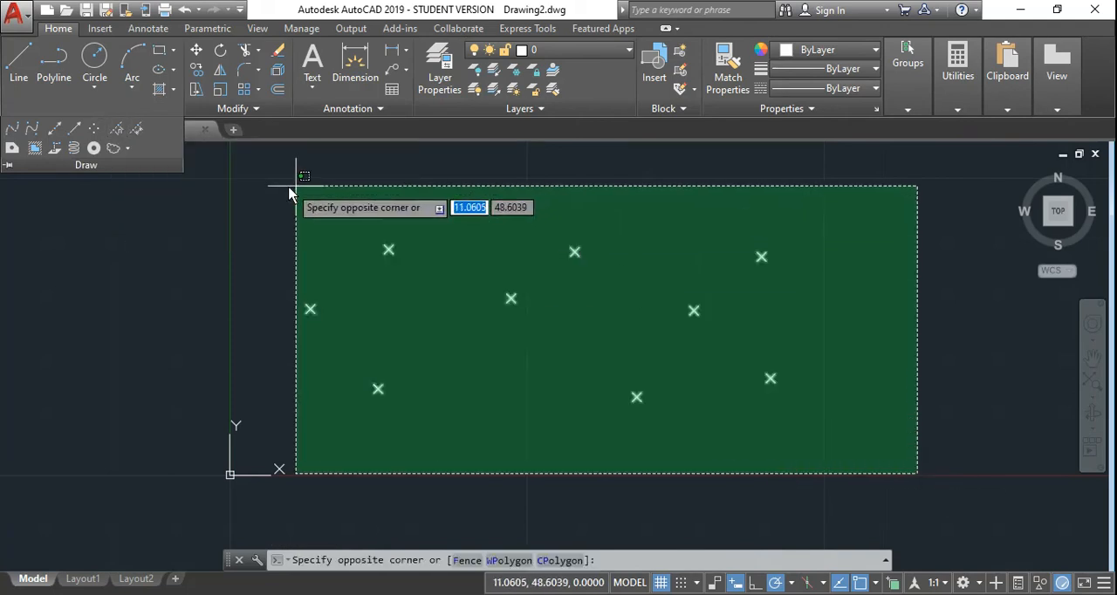
click(295, 186)
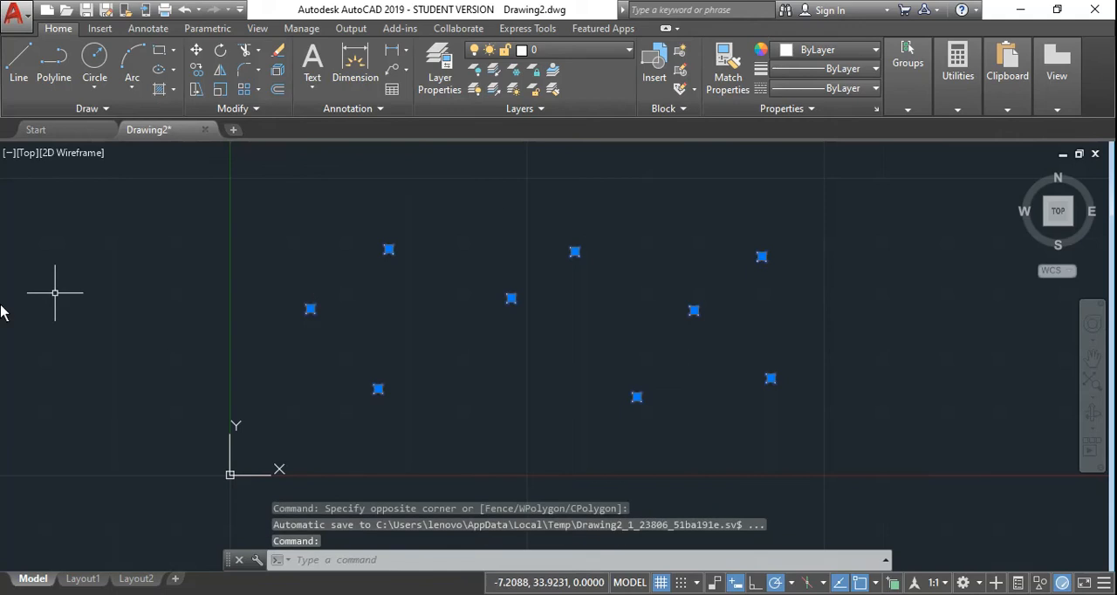
key(Delete)
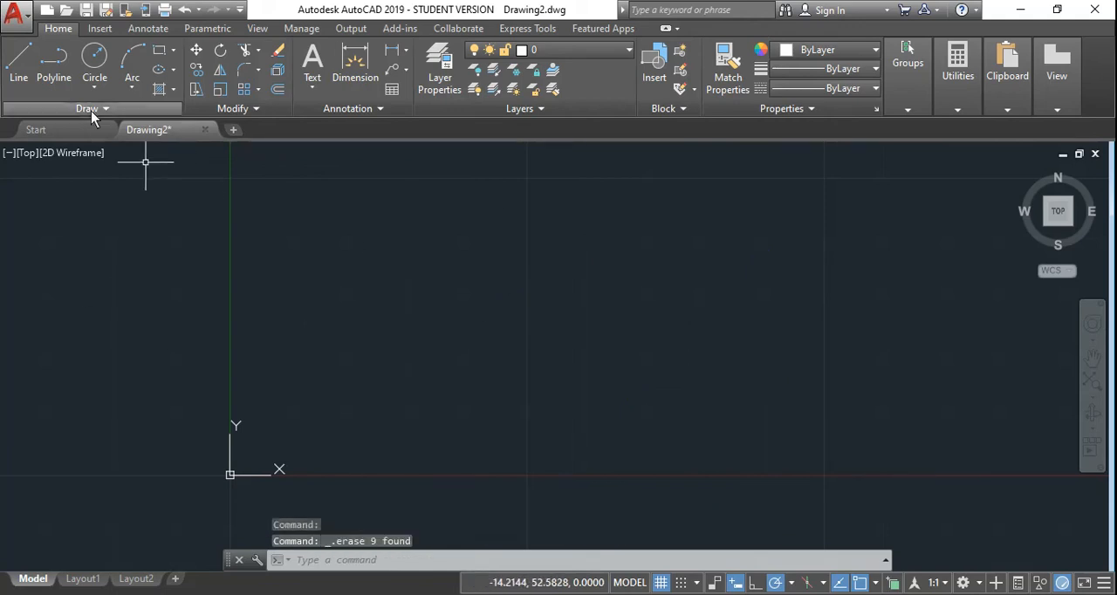
Step: Draw a horizontal line about 105 units long, starting near X 19, Y 46 and running in the positive X direction
click(18, 60)
scroll(323, 249, up, 2)
scroll(306, 270, down, 2)
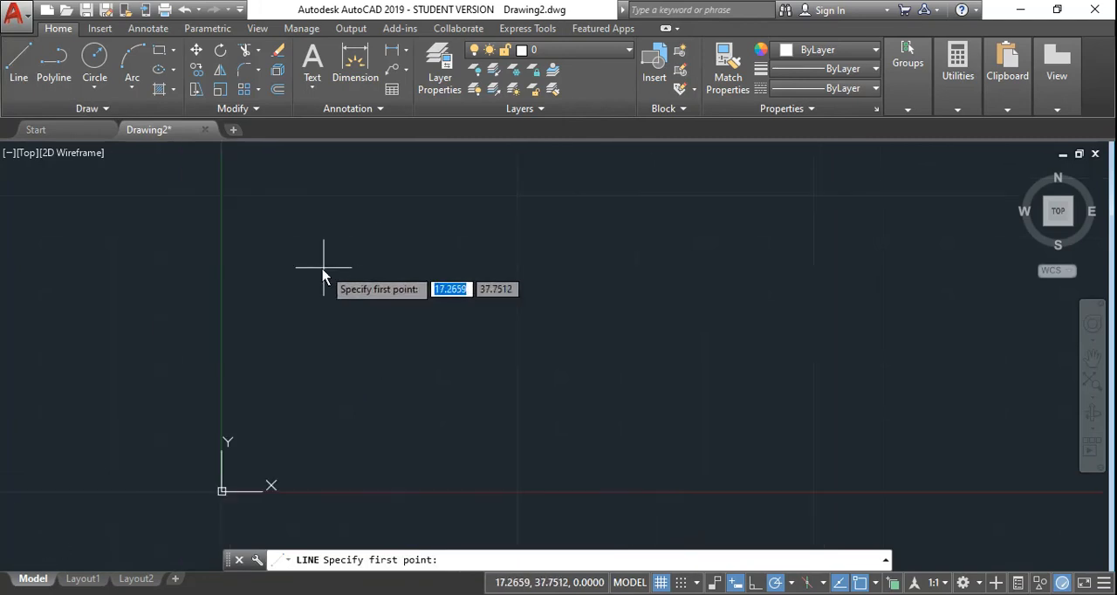
click(334, 221)
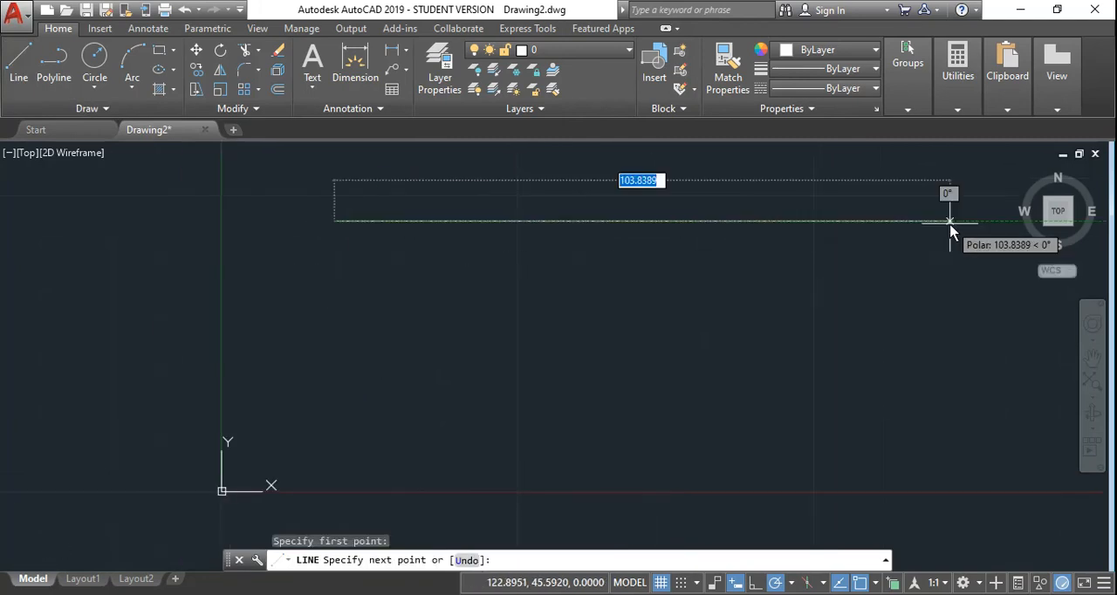
click(960, 221)
right_click(822, 203)
click(879, 206)
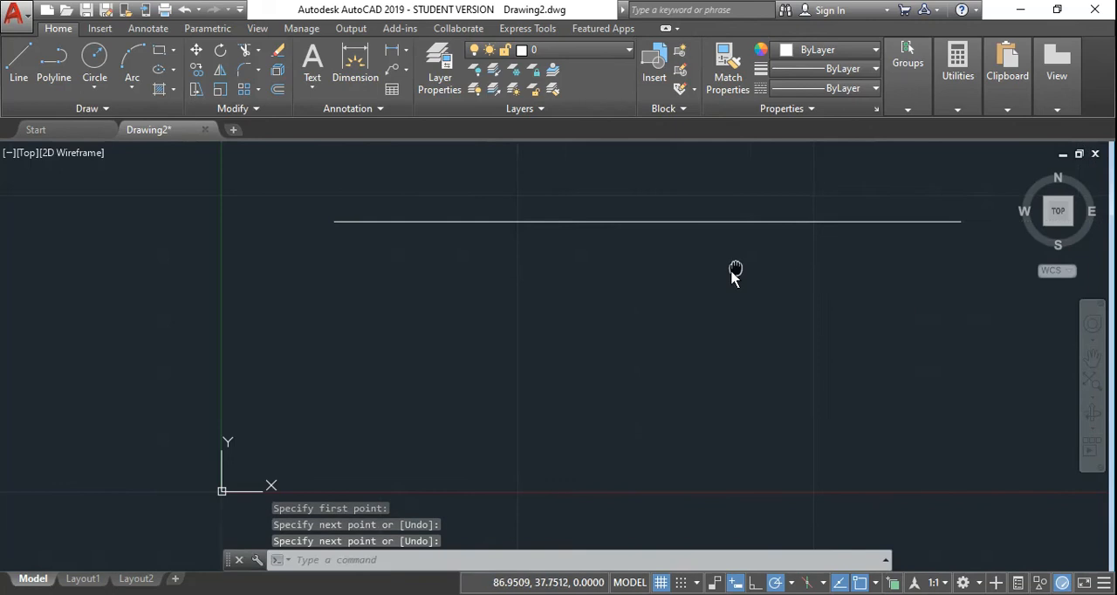
Step: Divide the horizontal line into 10 equal segments with the Divide command
scroll(698, 277, down, 2)
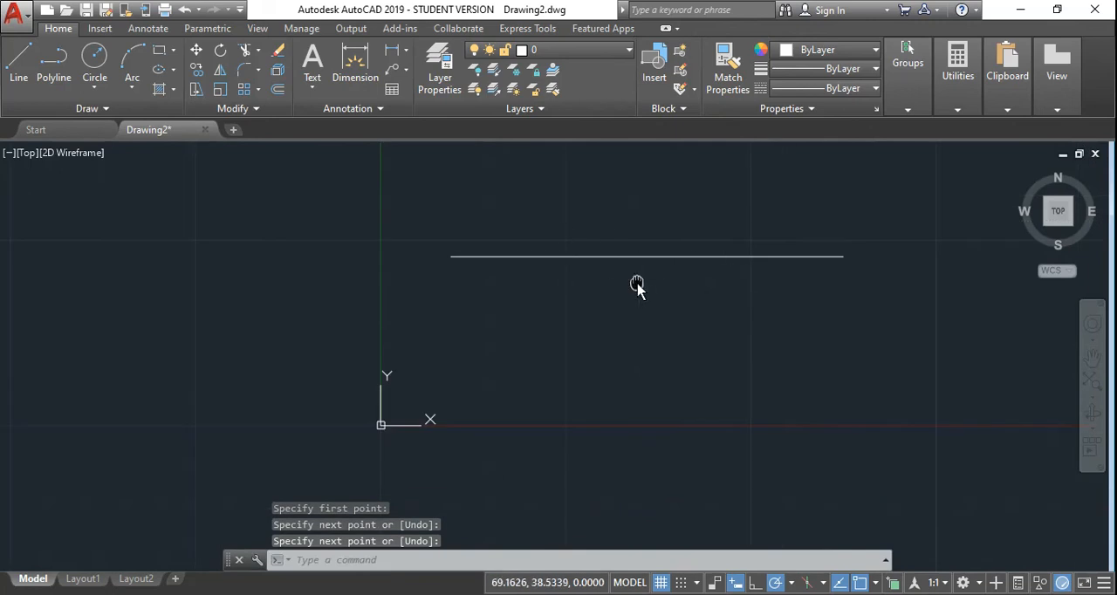
middle_drag(637, 285, 536, 277)
click(100, 109)
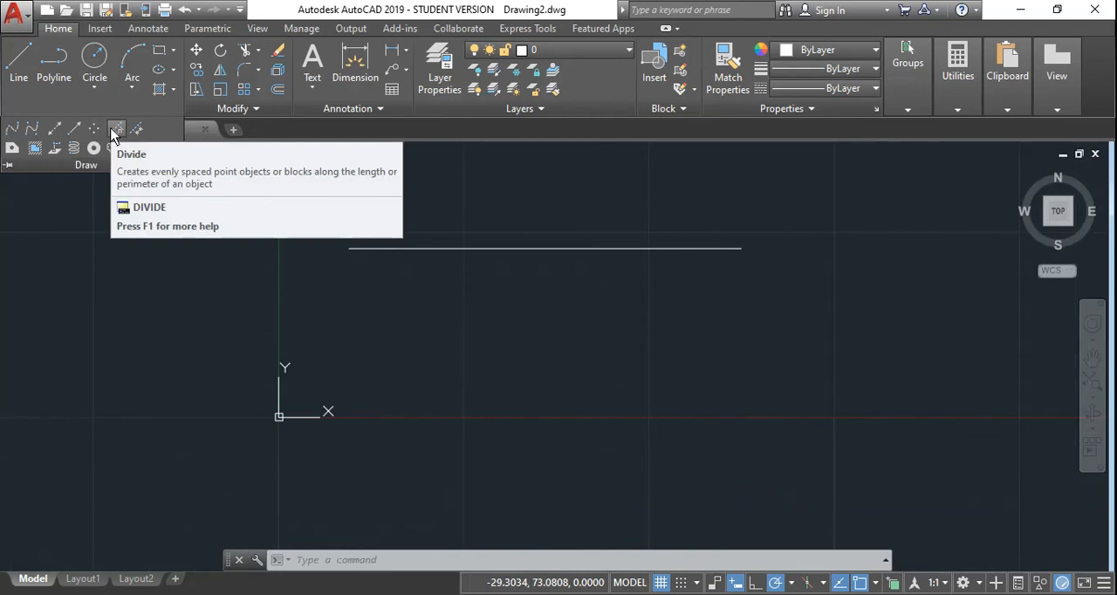
click(116, 129)
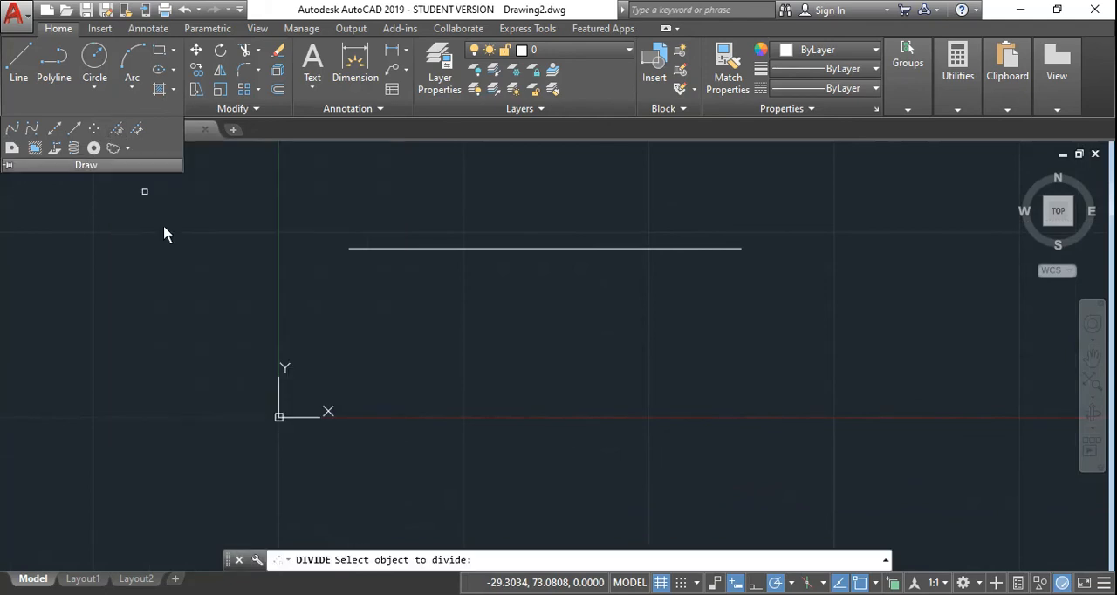
click(404, 248)
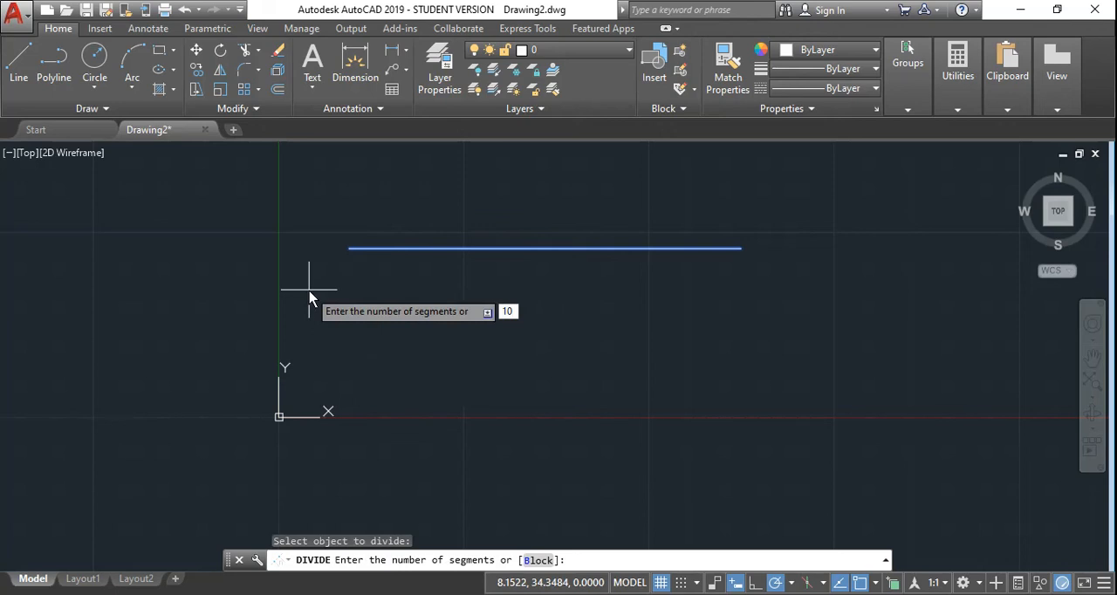
key(Return)
scroll(361, 242, up, 2)
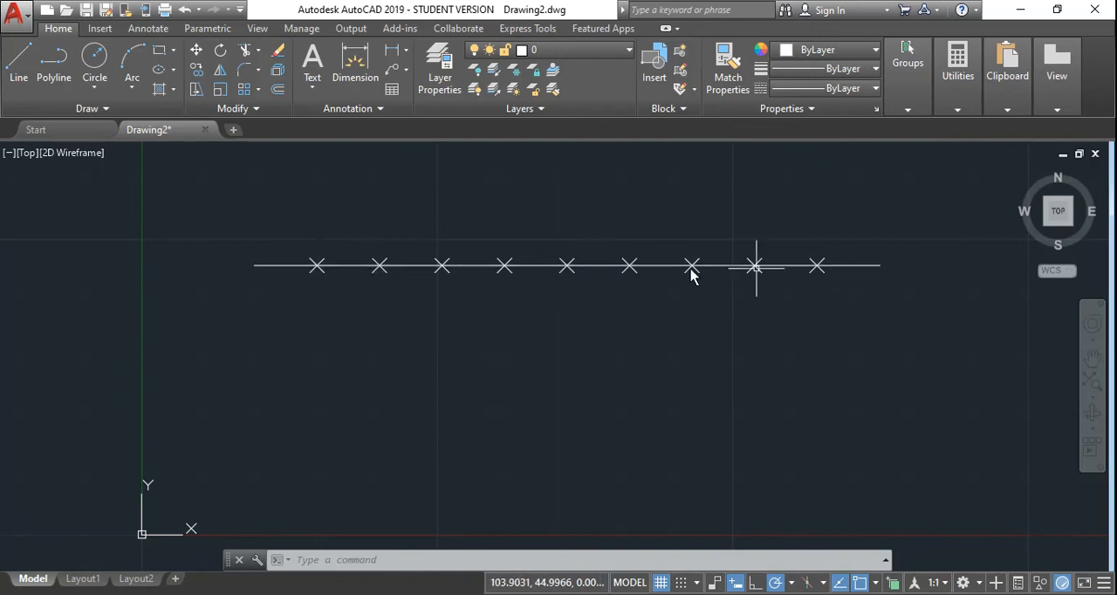
Step: Check the current point style and size settings without changing them
click(957, 109)
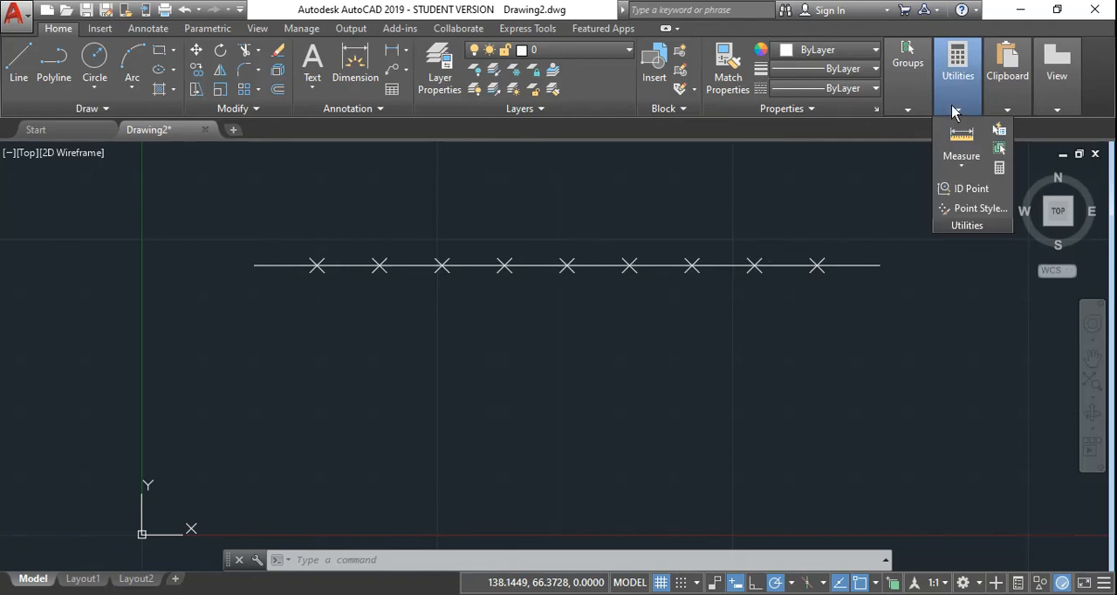
click(974, 209)
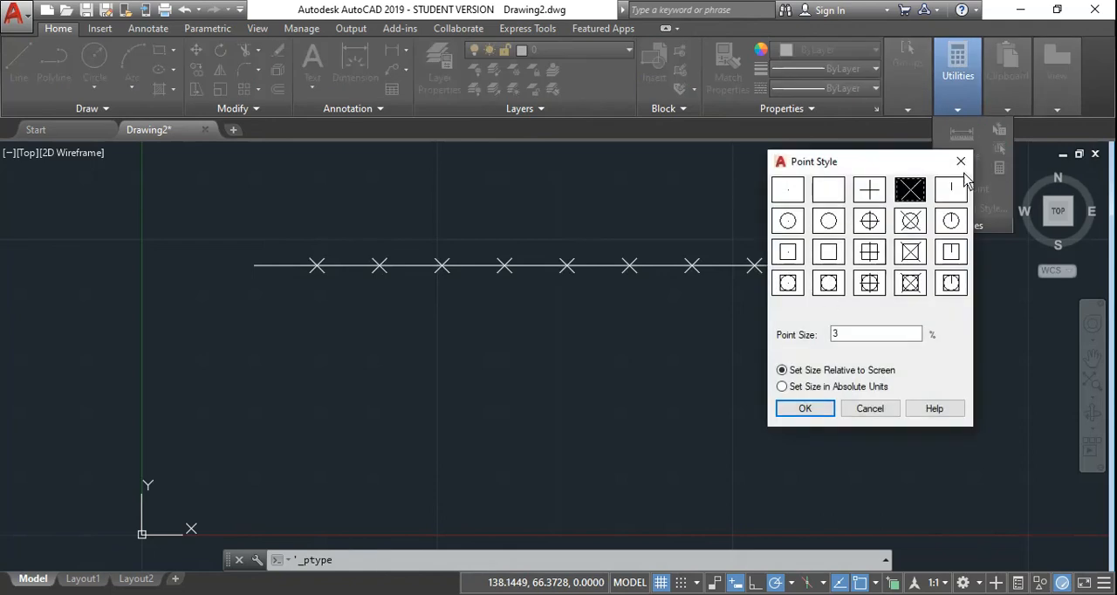
click(960, 163)
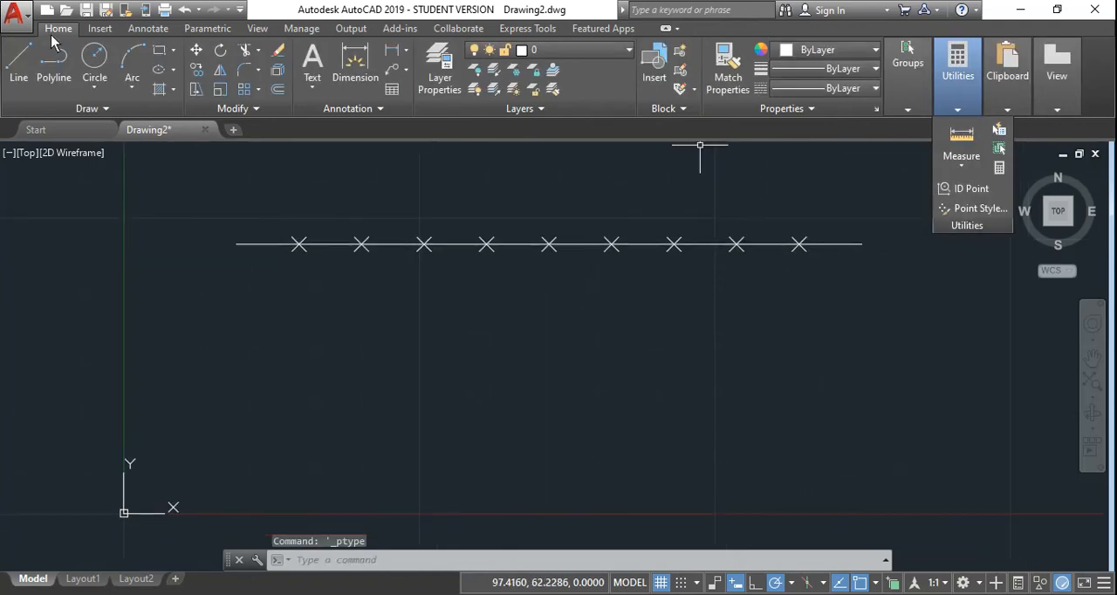
Step: Draw a horizontal line 100 units long below the divided line, starting near X 20, Y 18 and running in the positive X direction
click(19, 63)
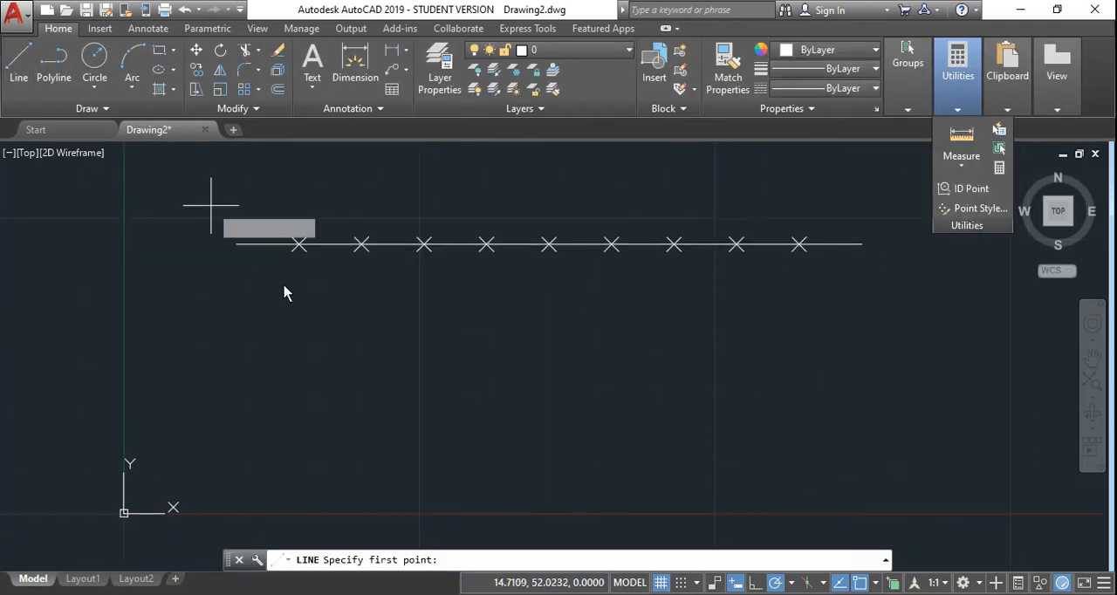
click(241, 407)
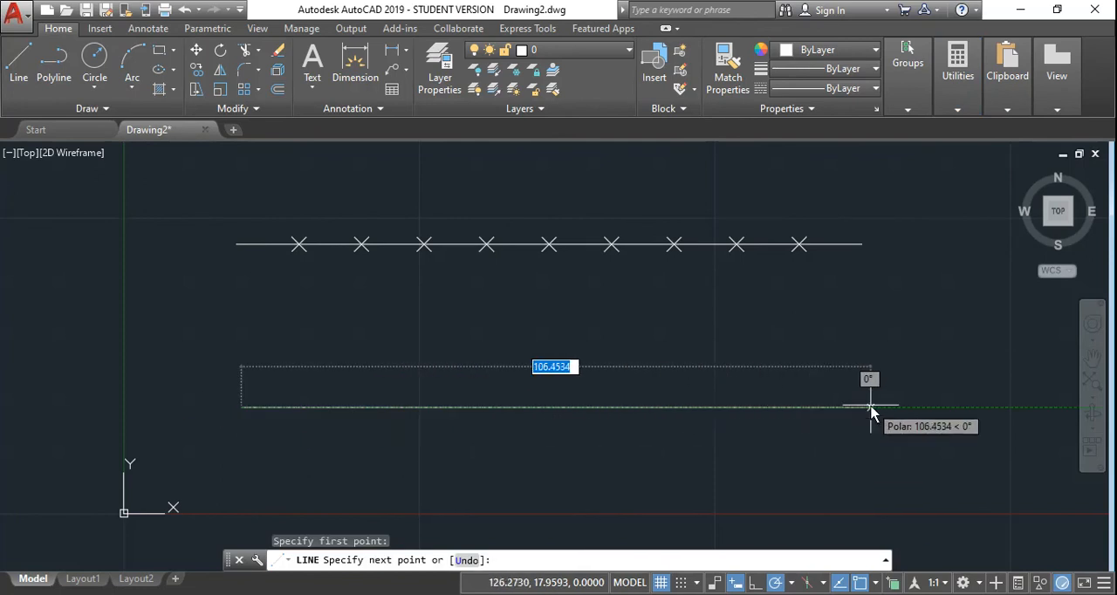
text(100)
key(Return)
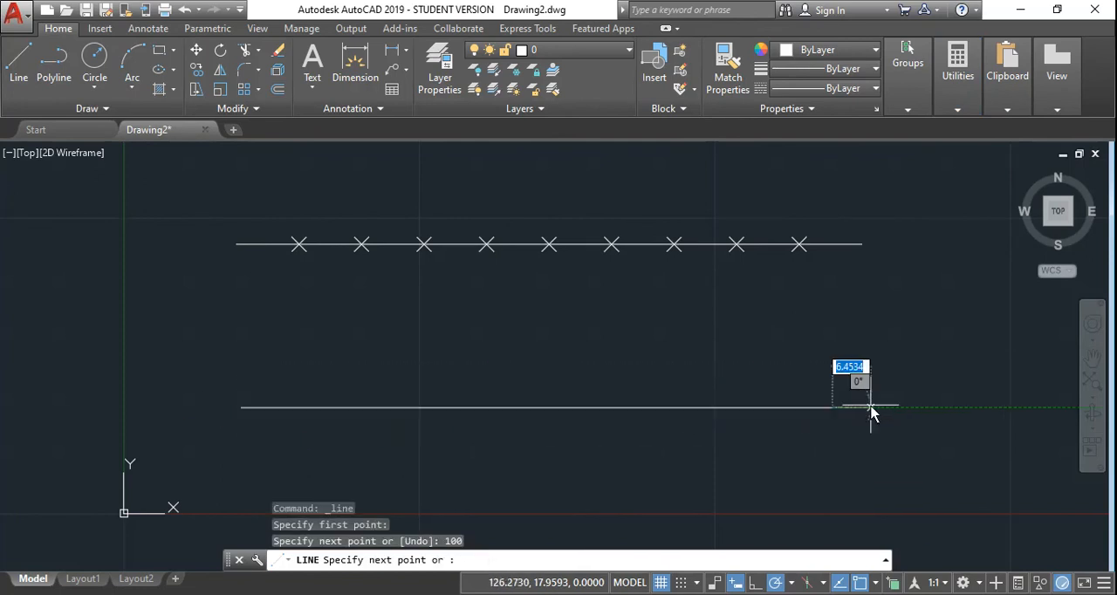
right_click(866, 365)
click(885, 375)
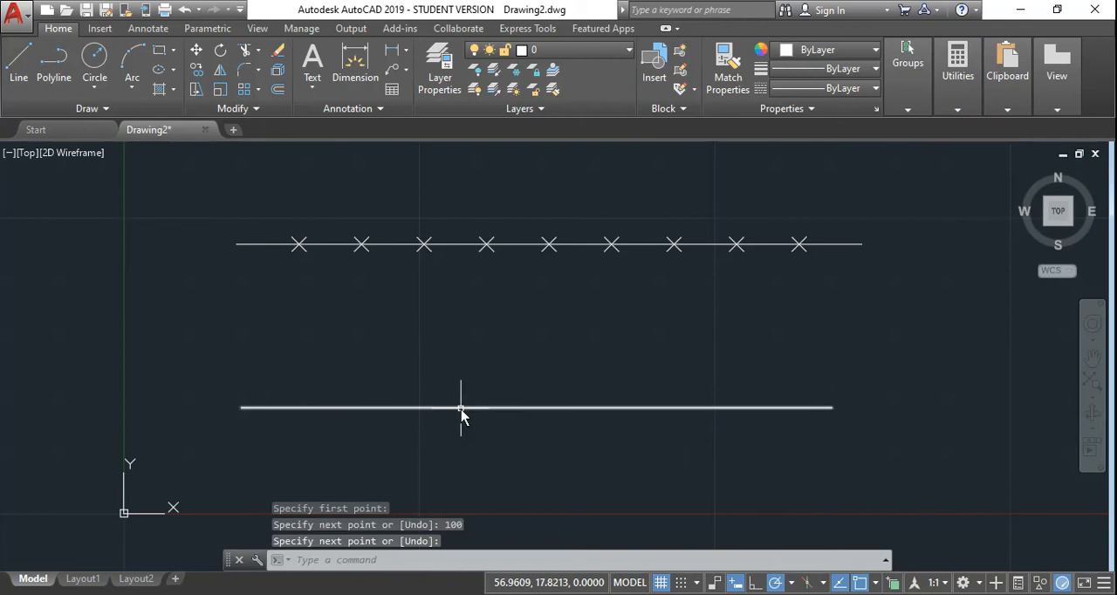
Step: Place points at 10-unit intervals along the lower horizontal line with the Measure command
scroll(467, 403, up, 5)
scroll(437, 396, down, 4)
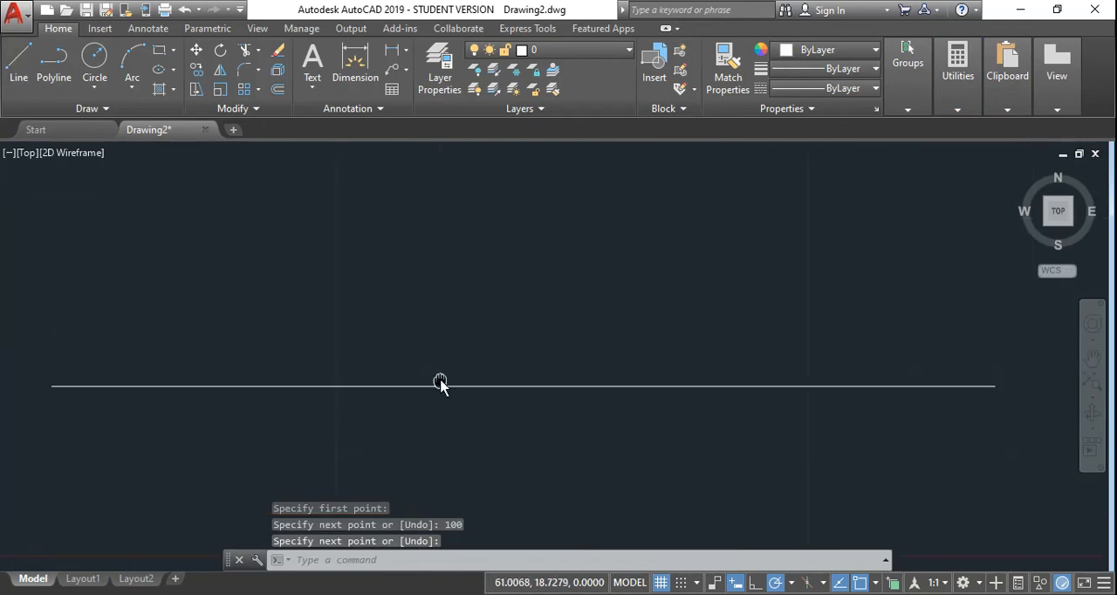
click(103, 108)
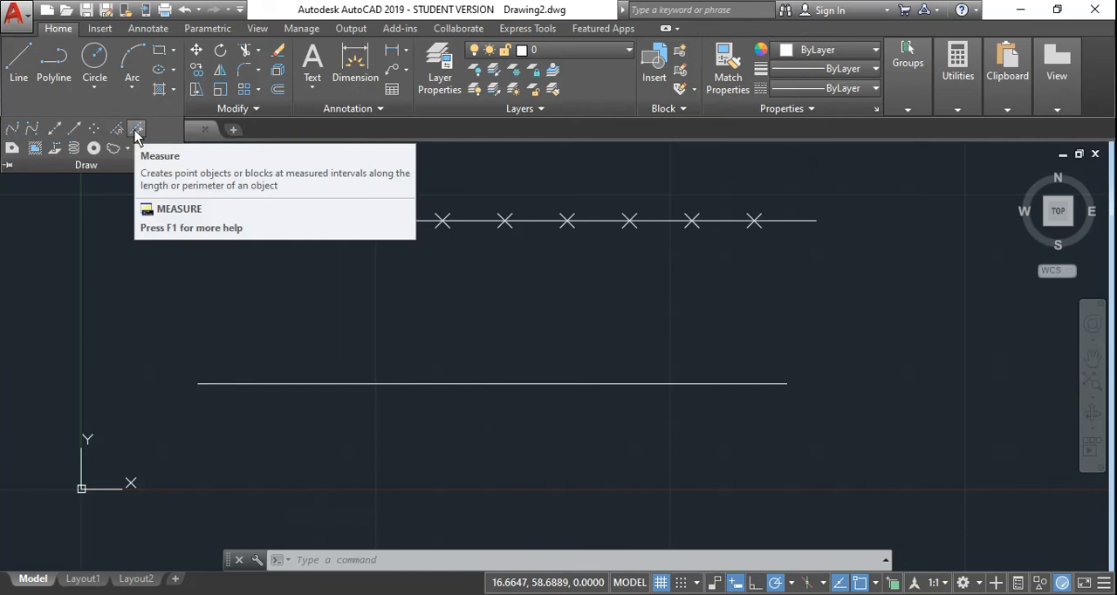
click(136, 131)
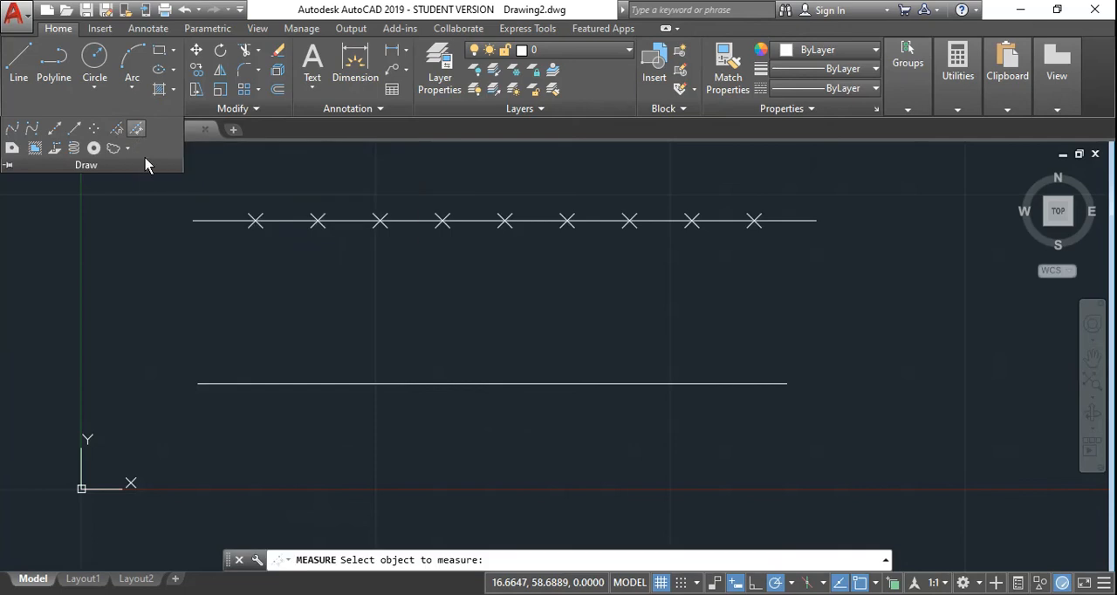
click(372, 383)
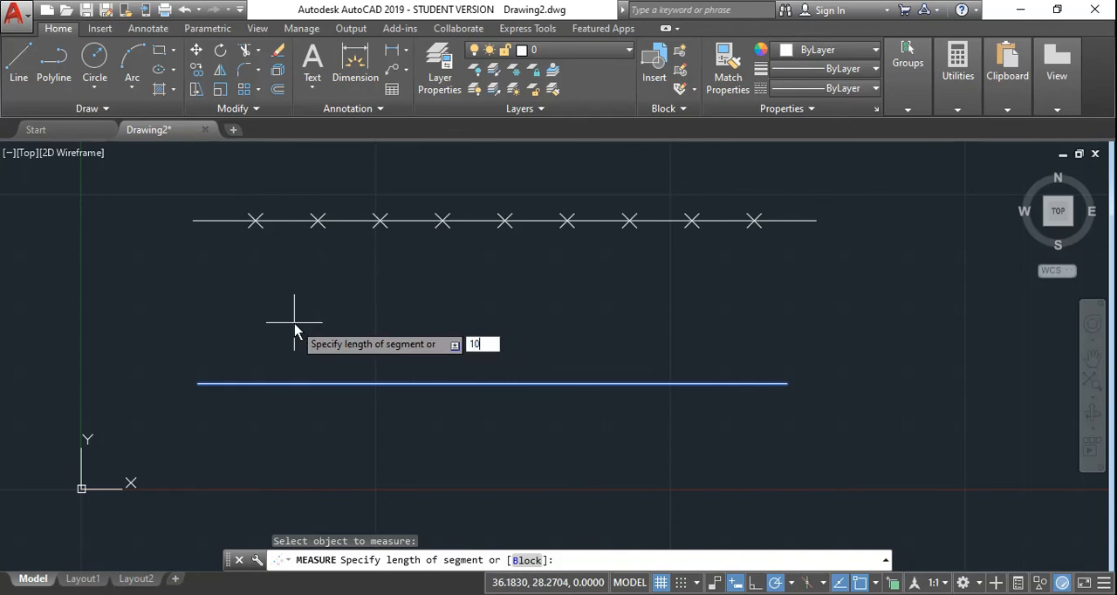
key(Return)
scroll(309, 424, up, 2)
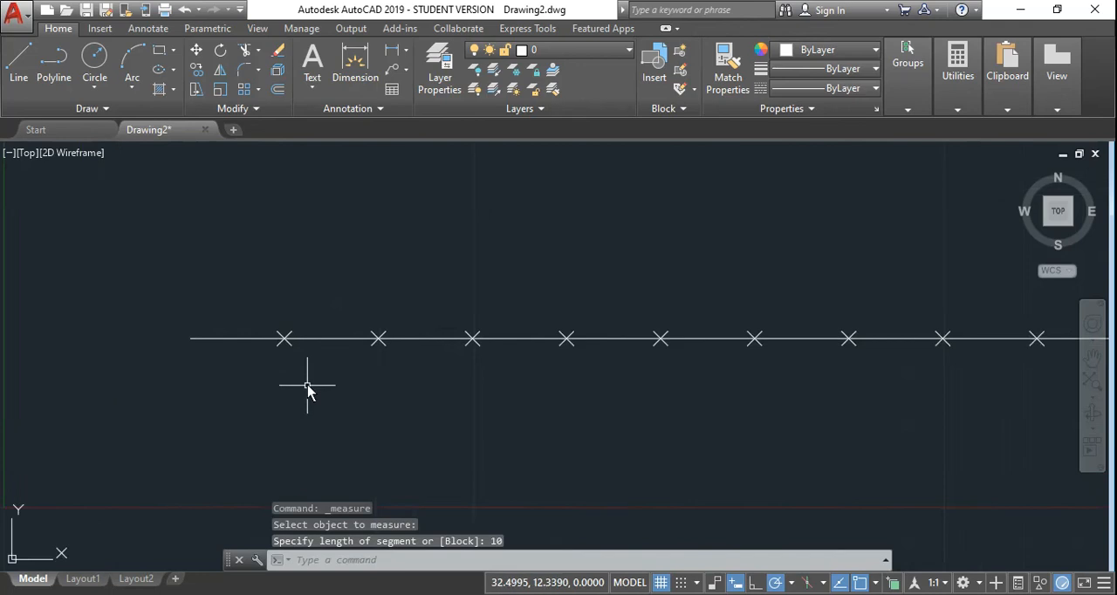
scroll(309, 390, down, 2)
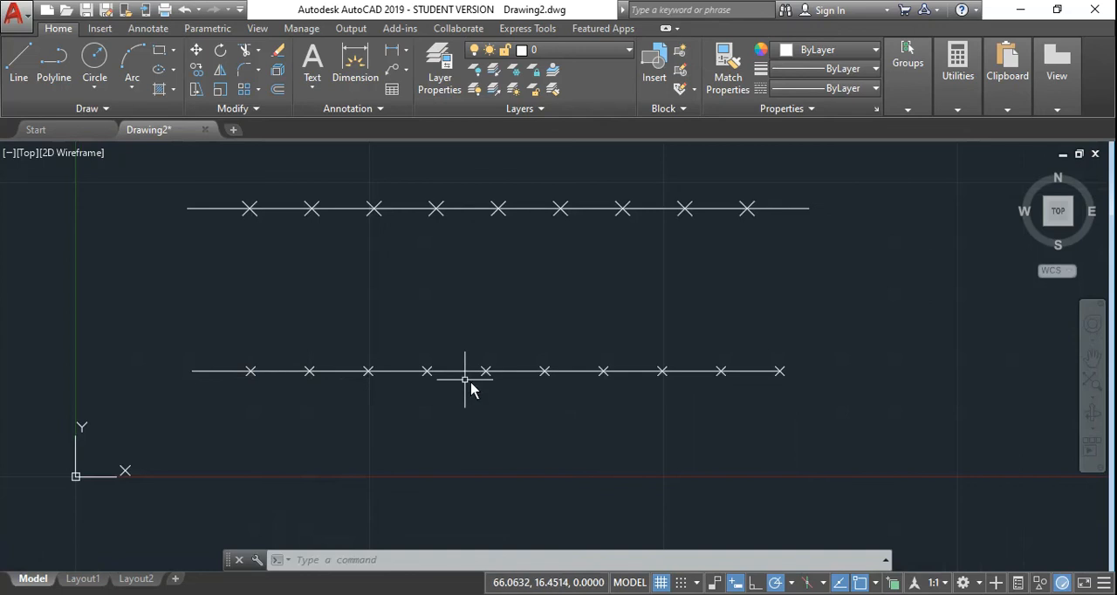
Step: Place four separate points freehand in the space between the two horizontal lines with the Multiple Points command
click(87, 108)
click(93, 147)
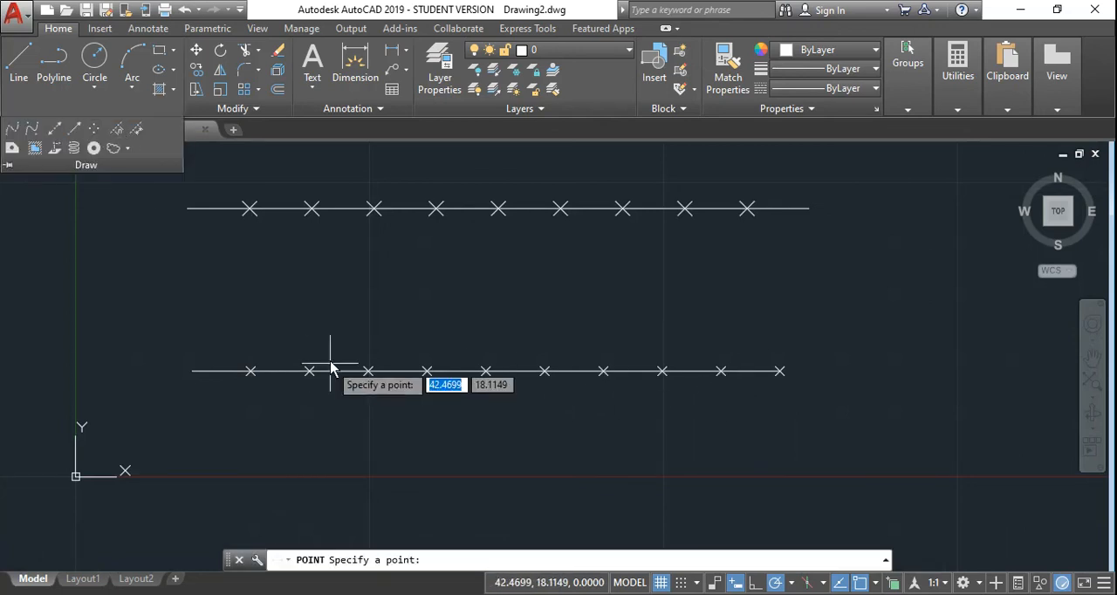
click(319, 306)
click(441, 283)
key(Escape)
click(712, 281)
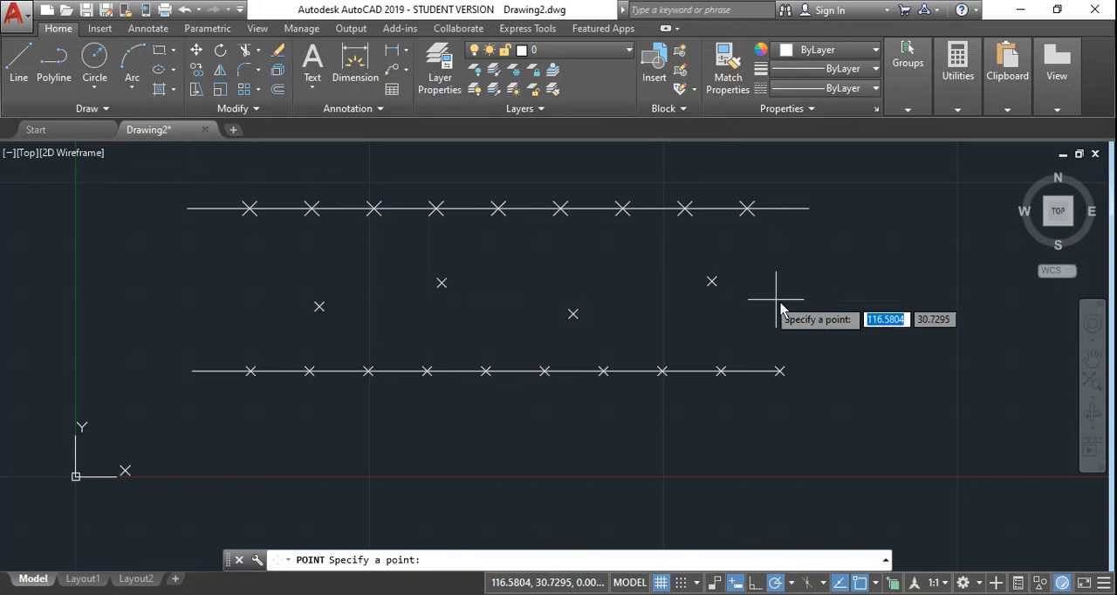
key(Return)
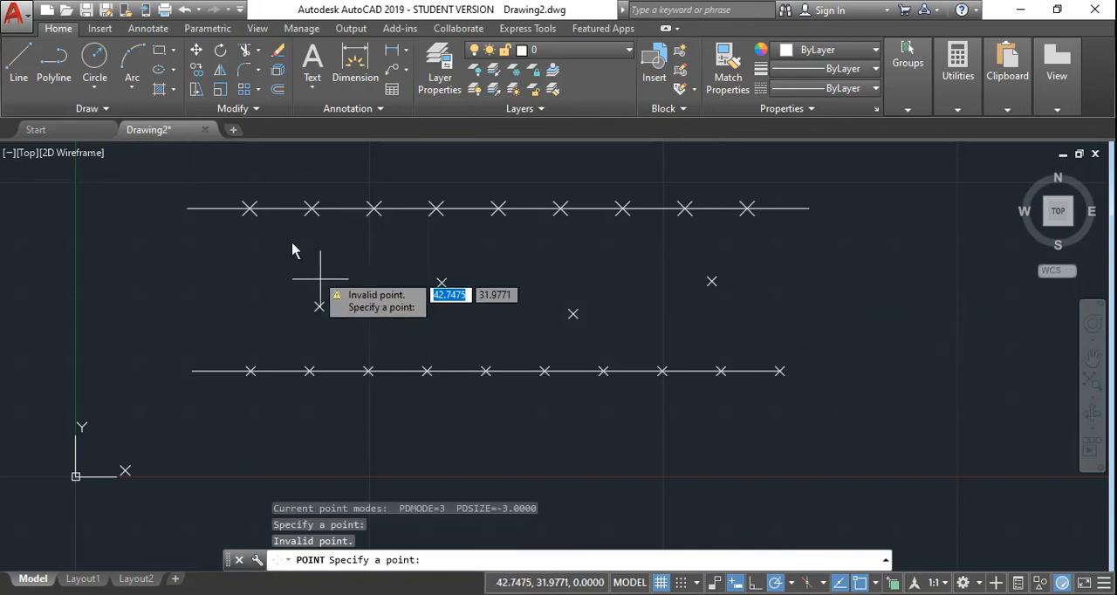
key(Escape)
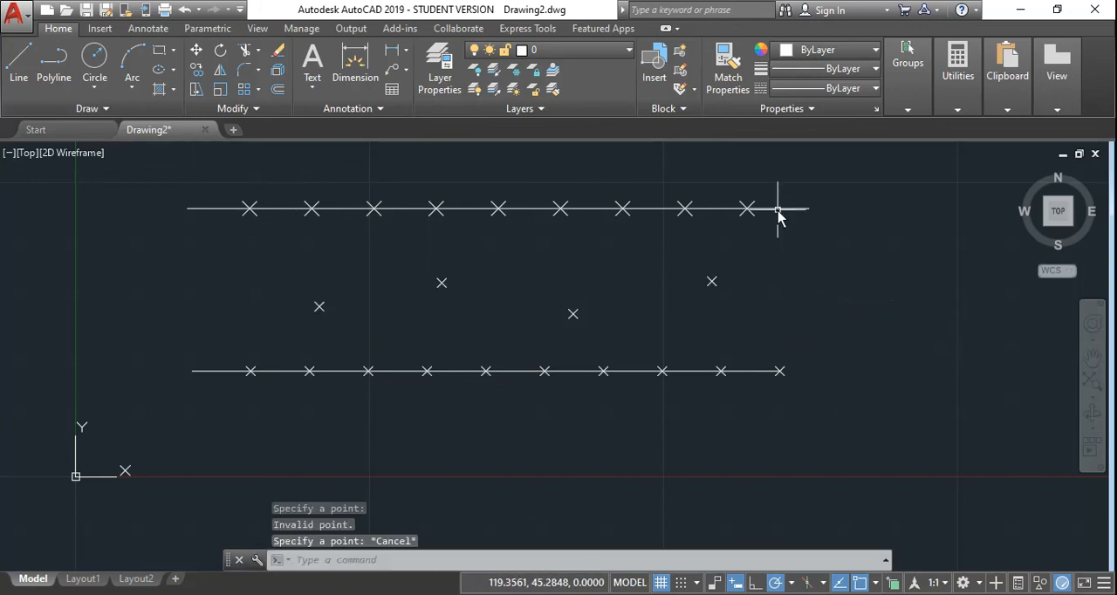
middle_drag(429, 280, 398, 303)
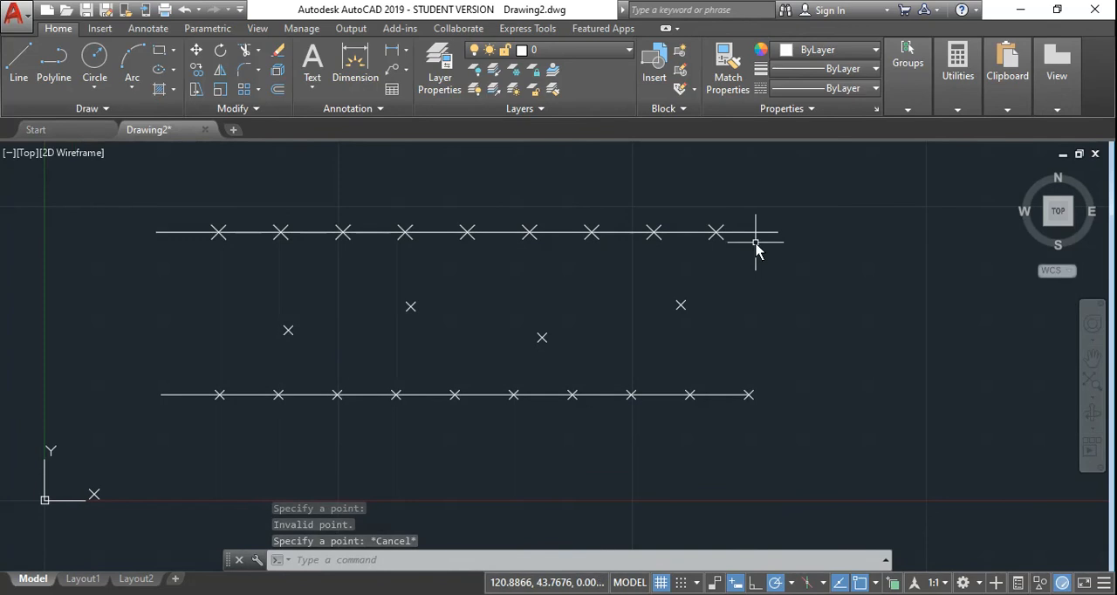
click(104, 108)
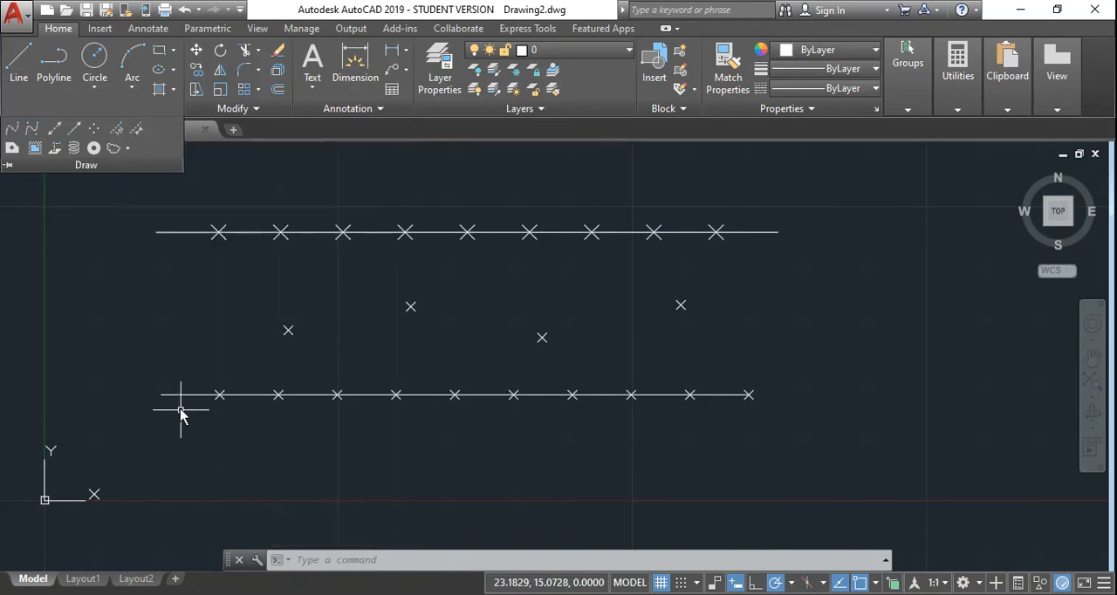
click(108, 108)
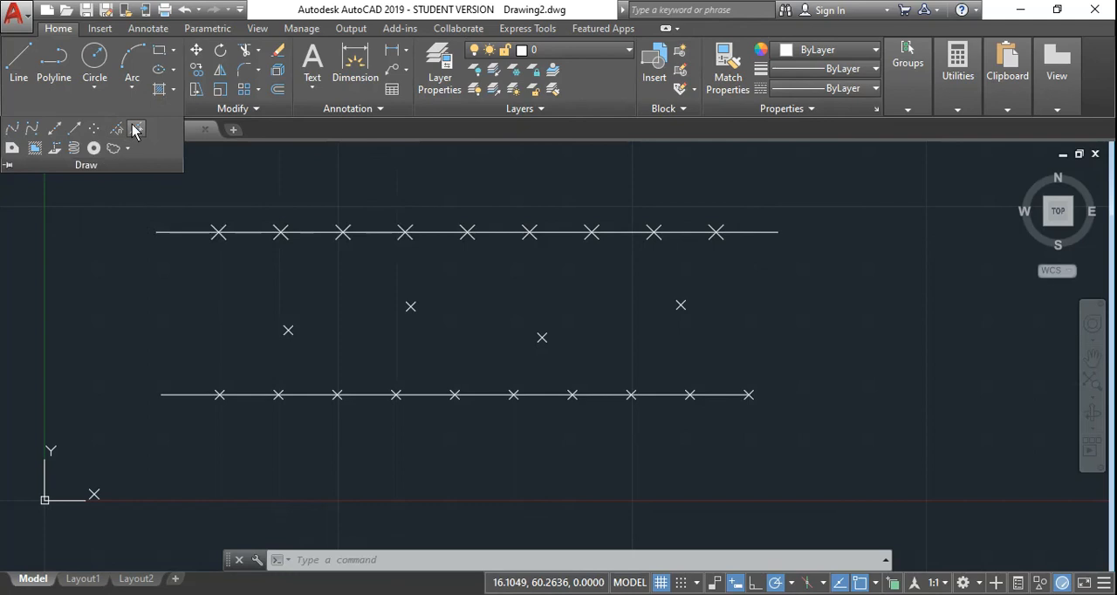